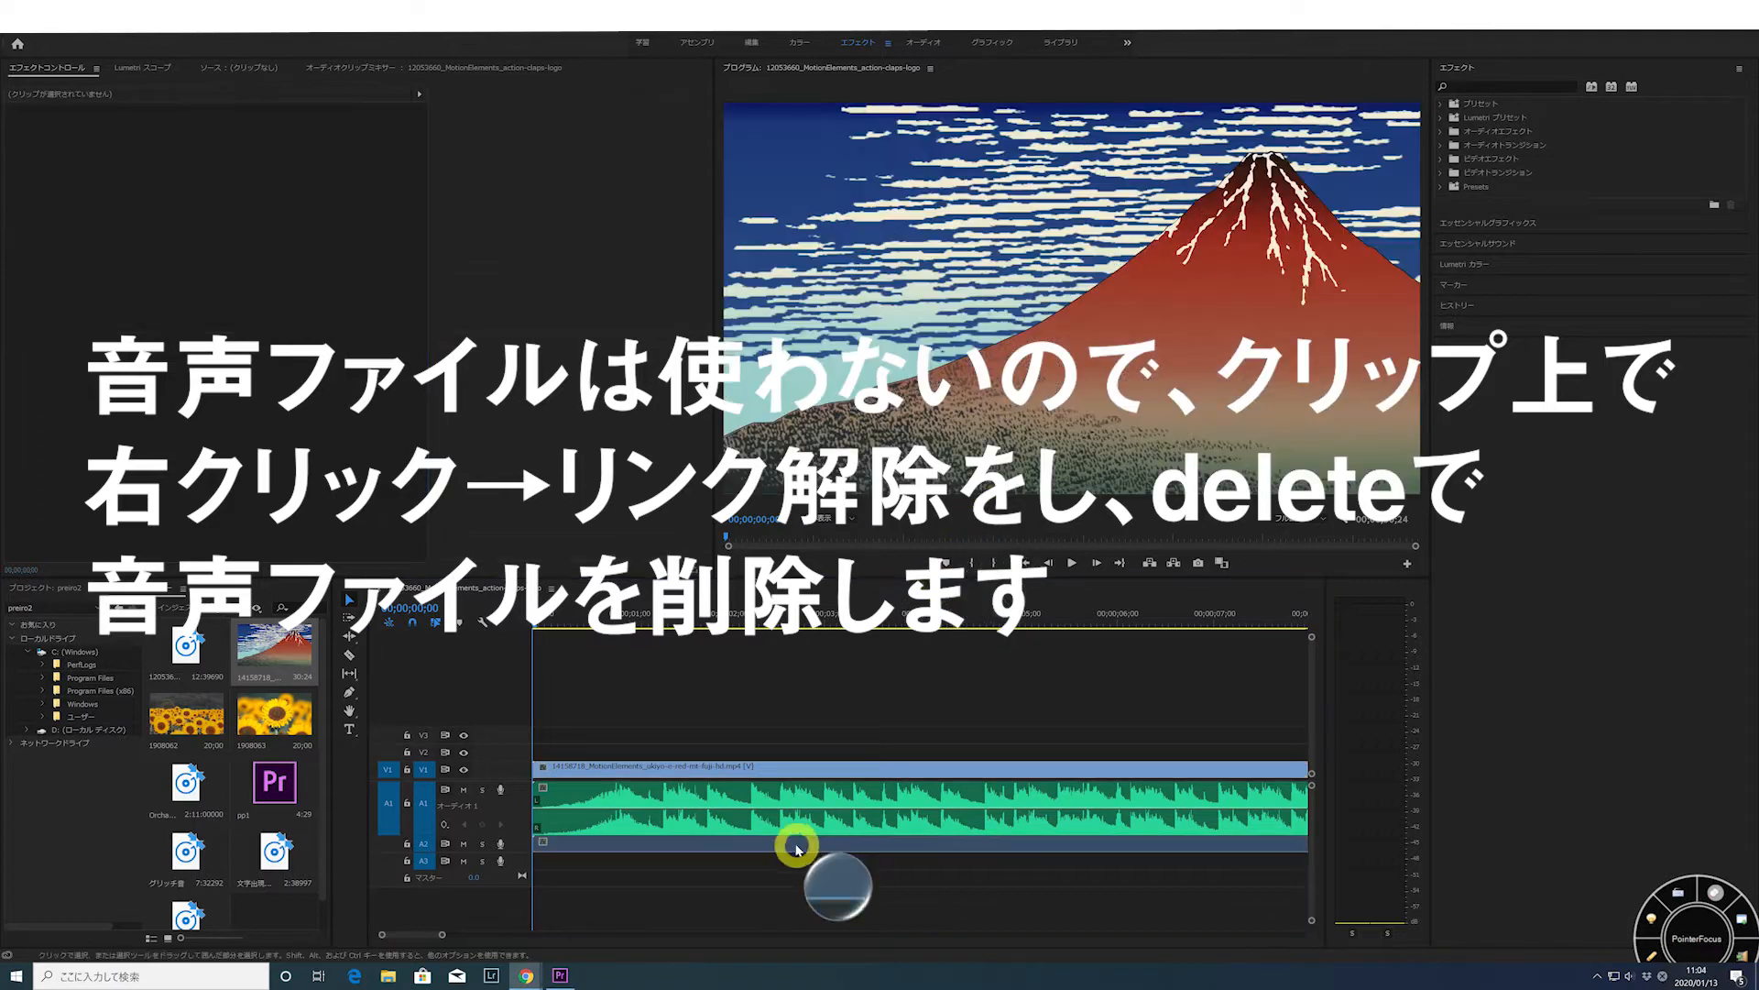
Unlink the Mt. Fuji clip's video and audio and delete its audio from track A2
click(795, 846)
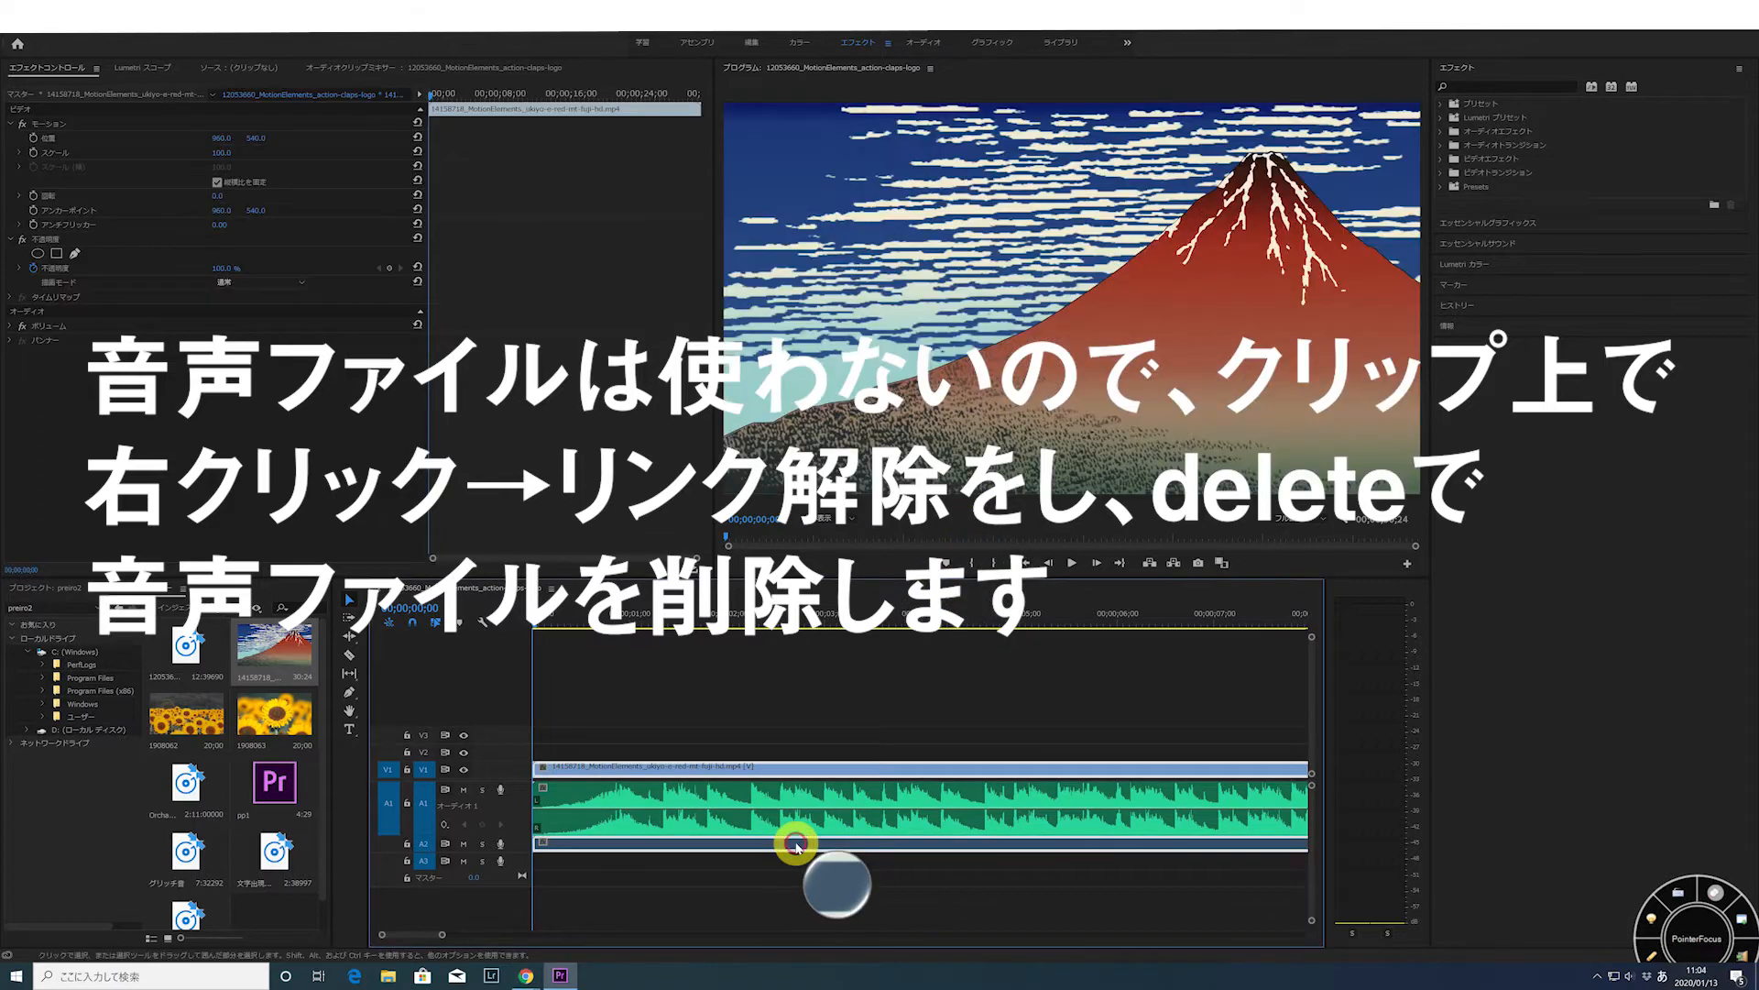
right_click(796, 846)
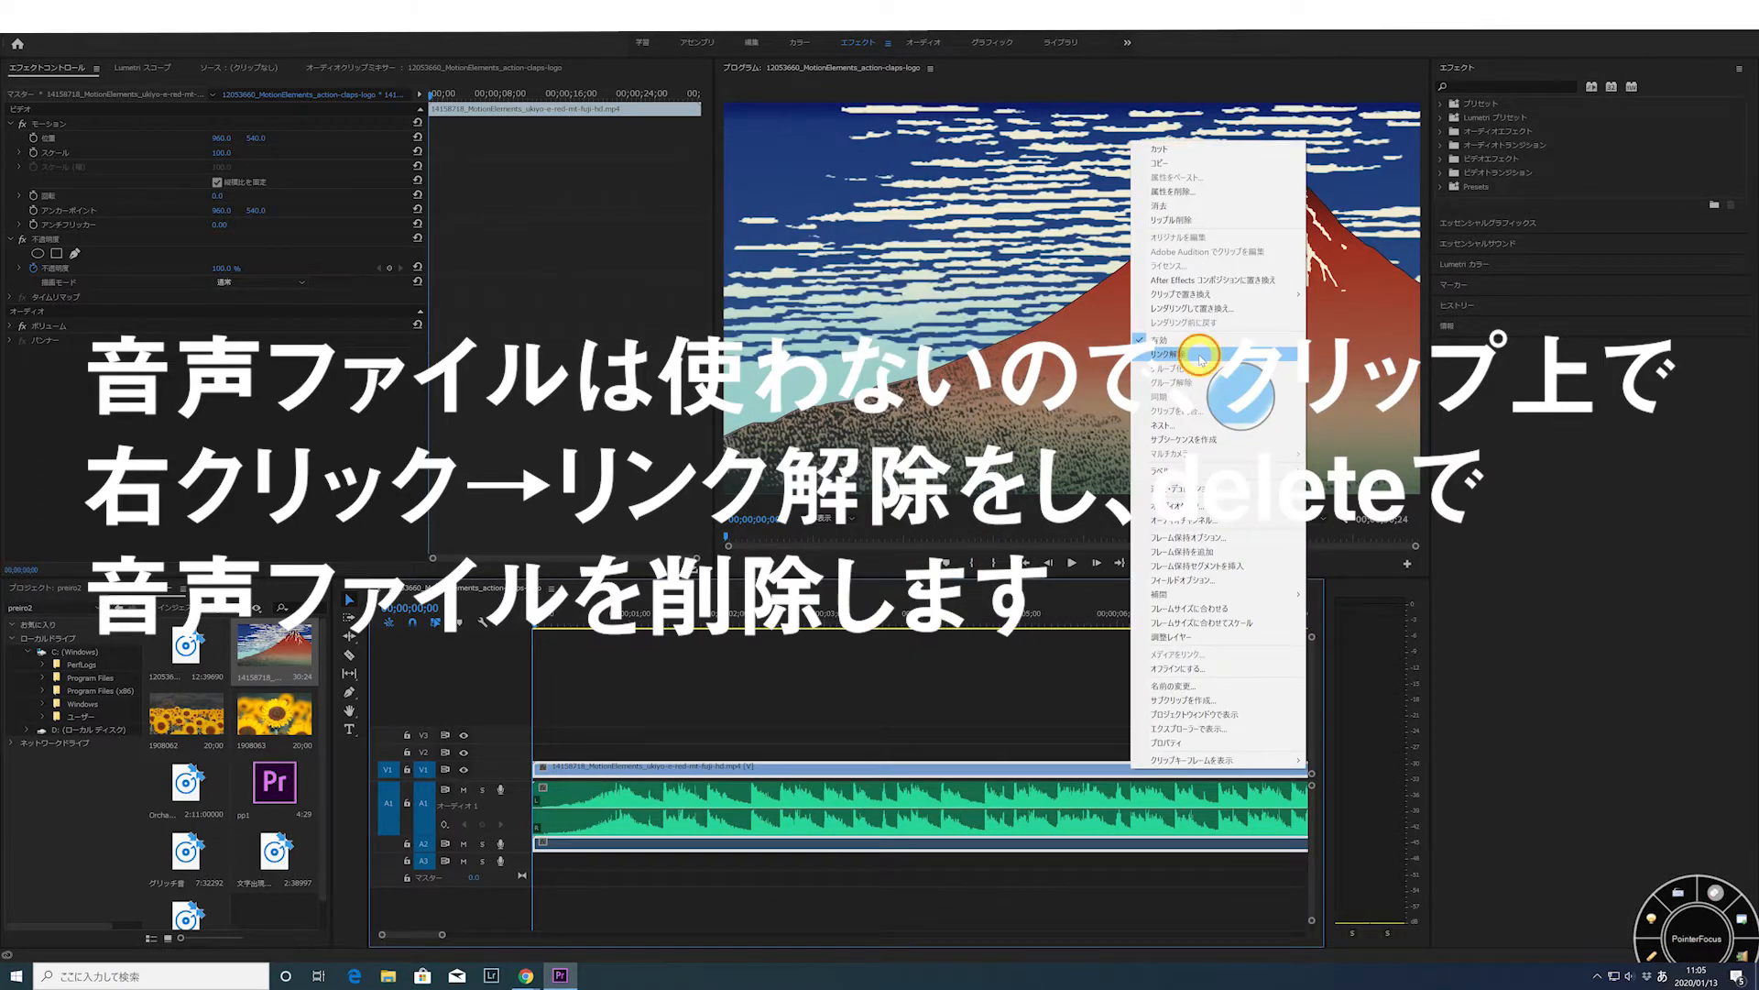
click(1201, 359)
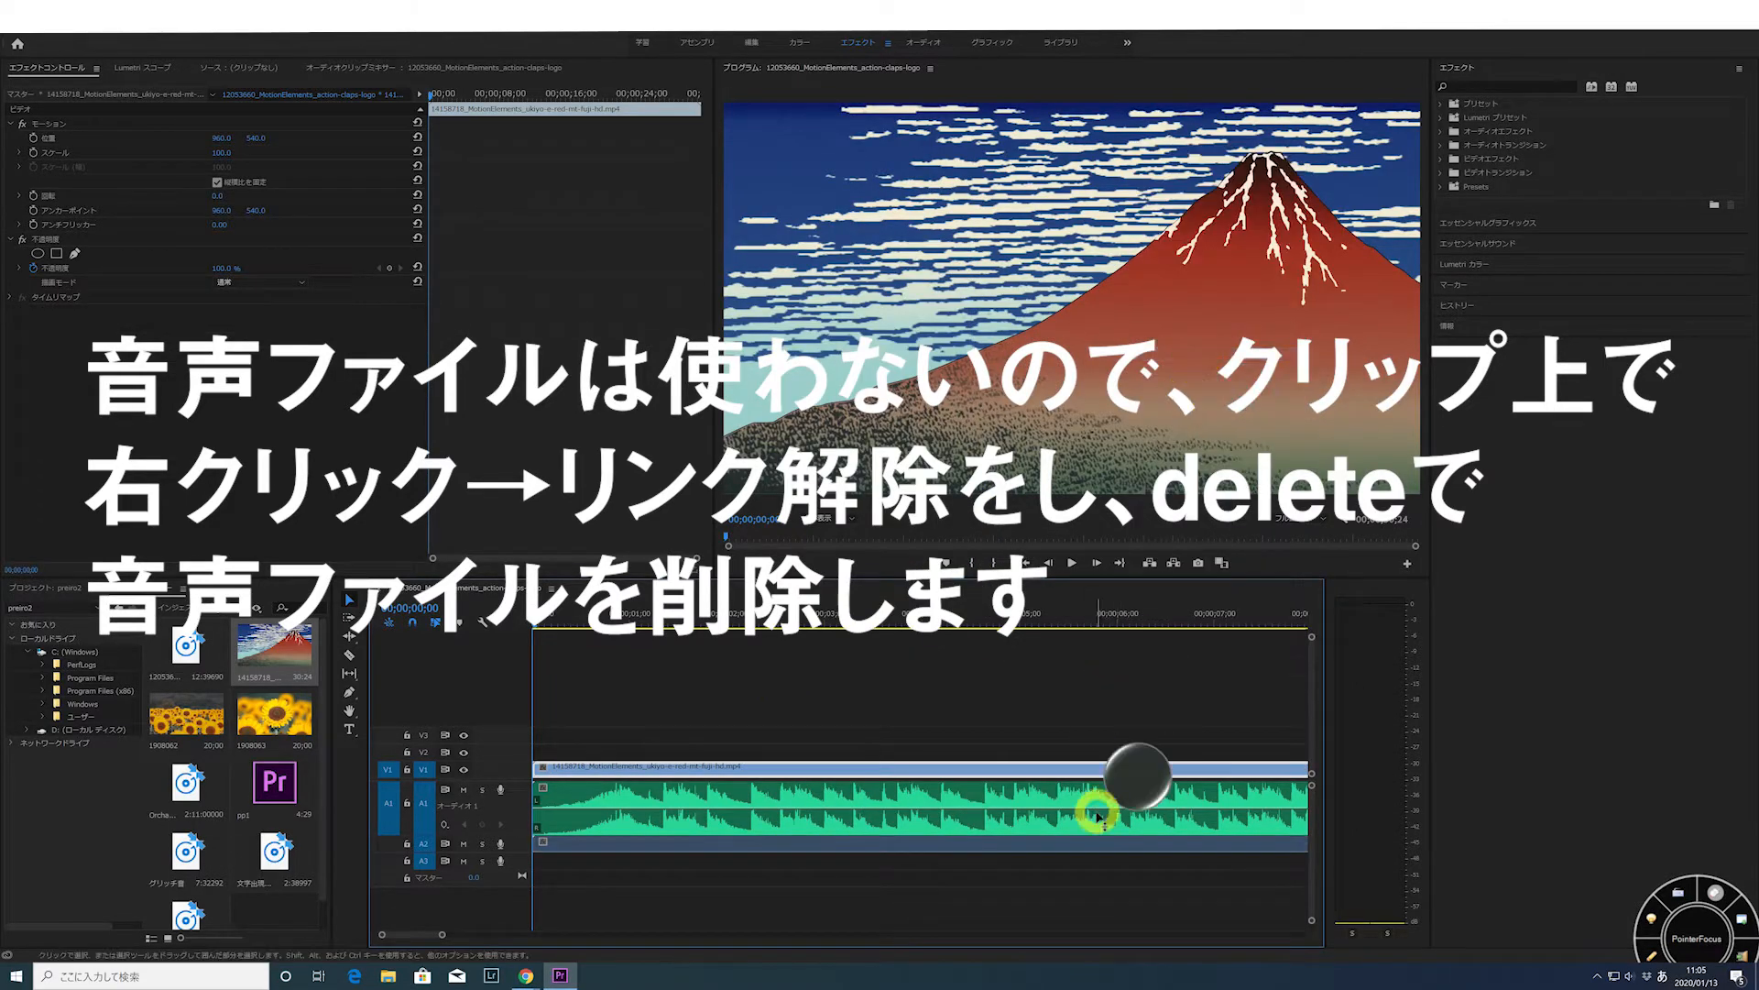
click(1095, 848)
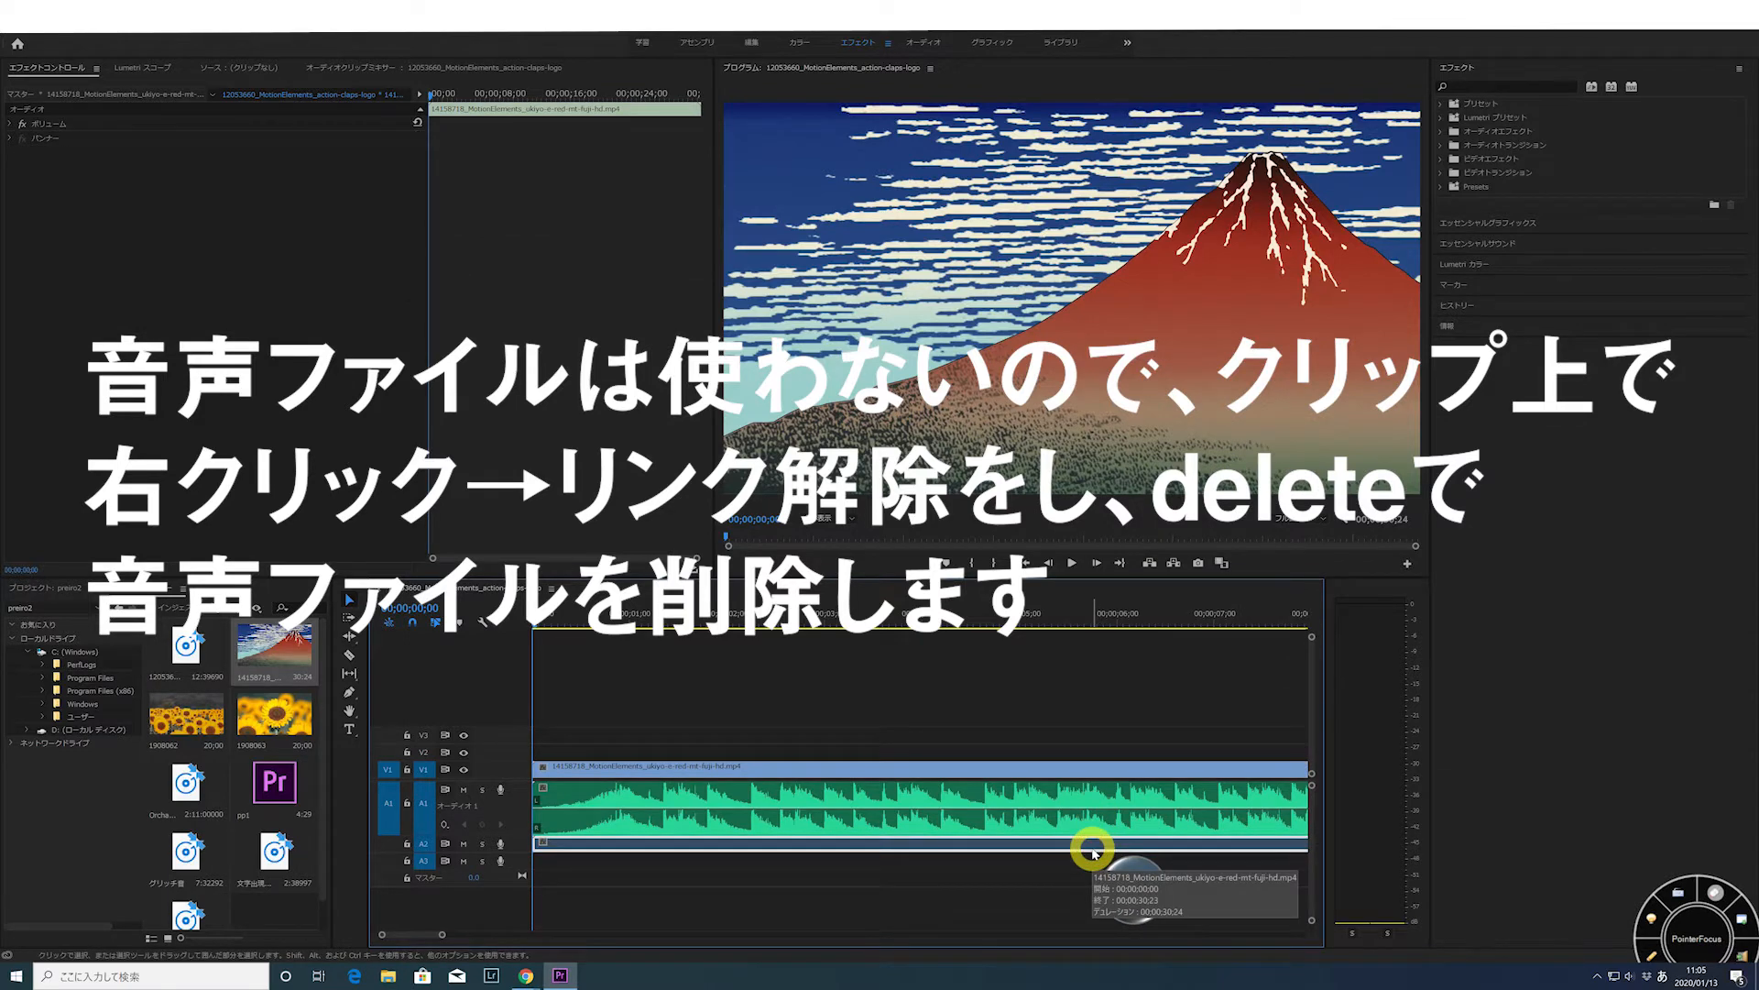
key(Delete)
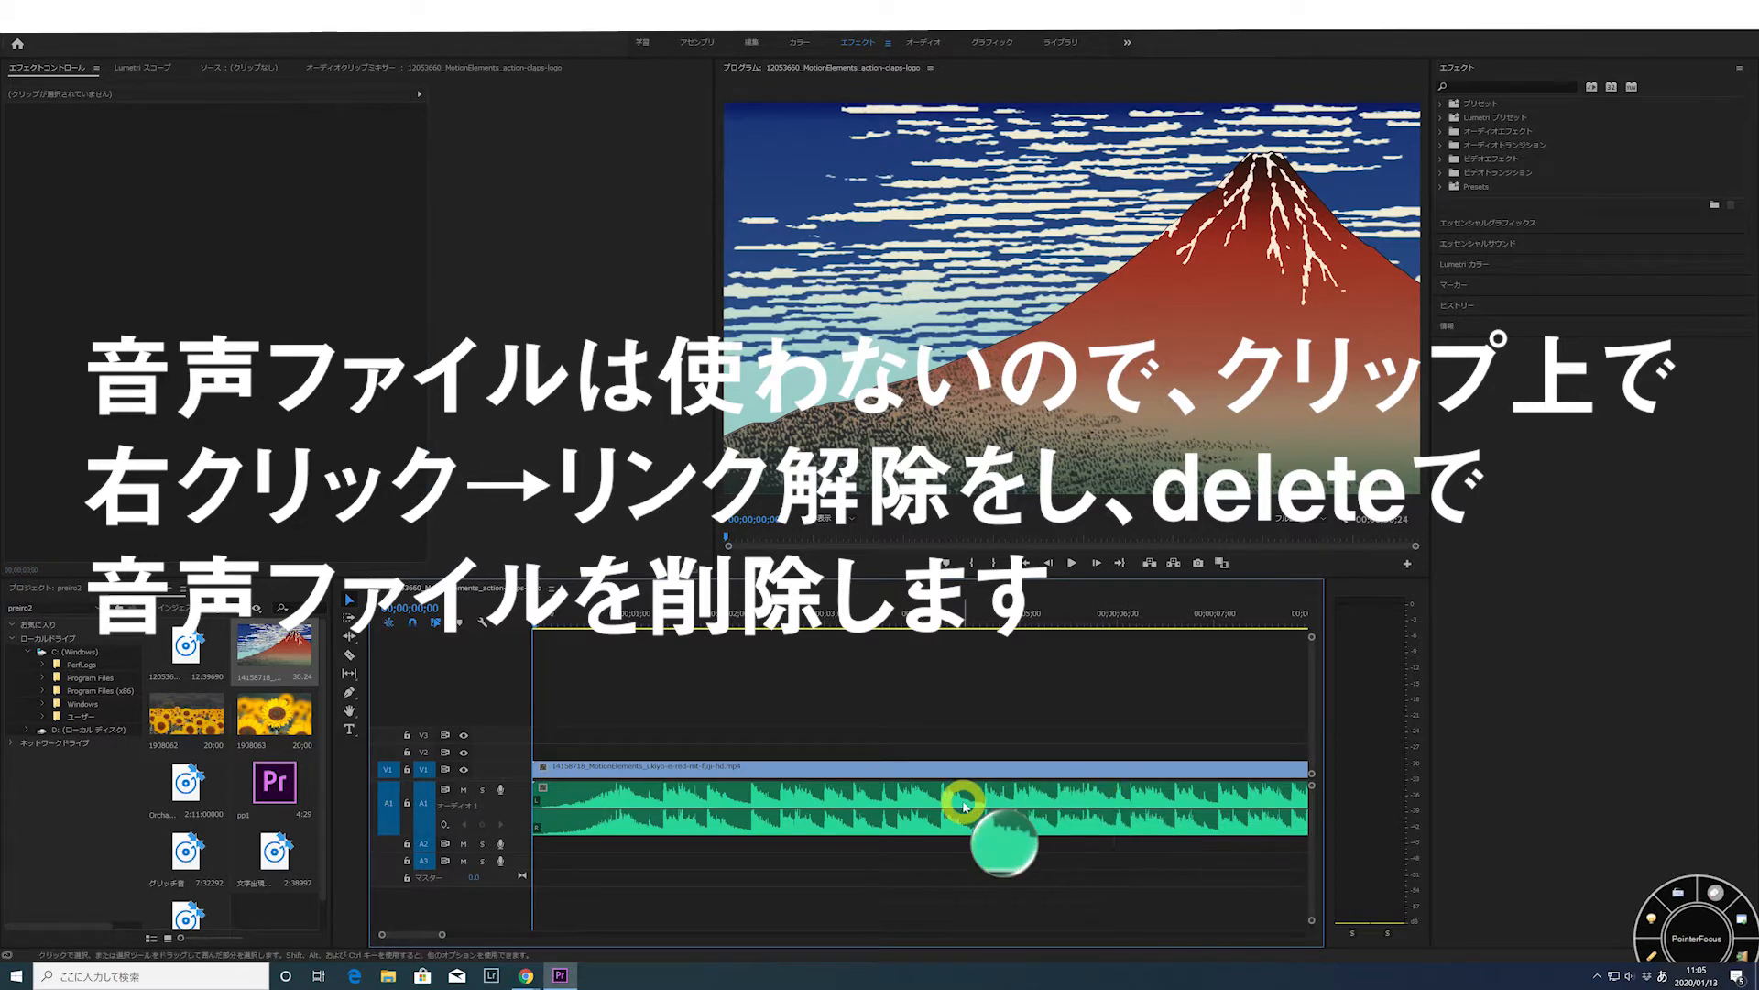
Duplicate the Mt. Fuji video clip from track V1 onto track V2 directly above it
click(702, 773)
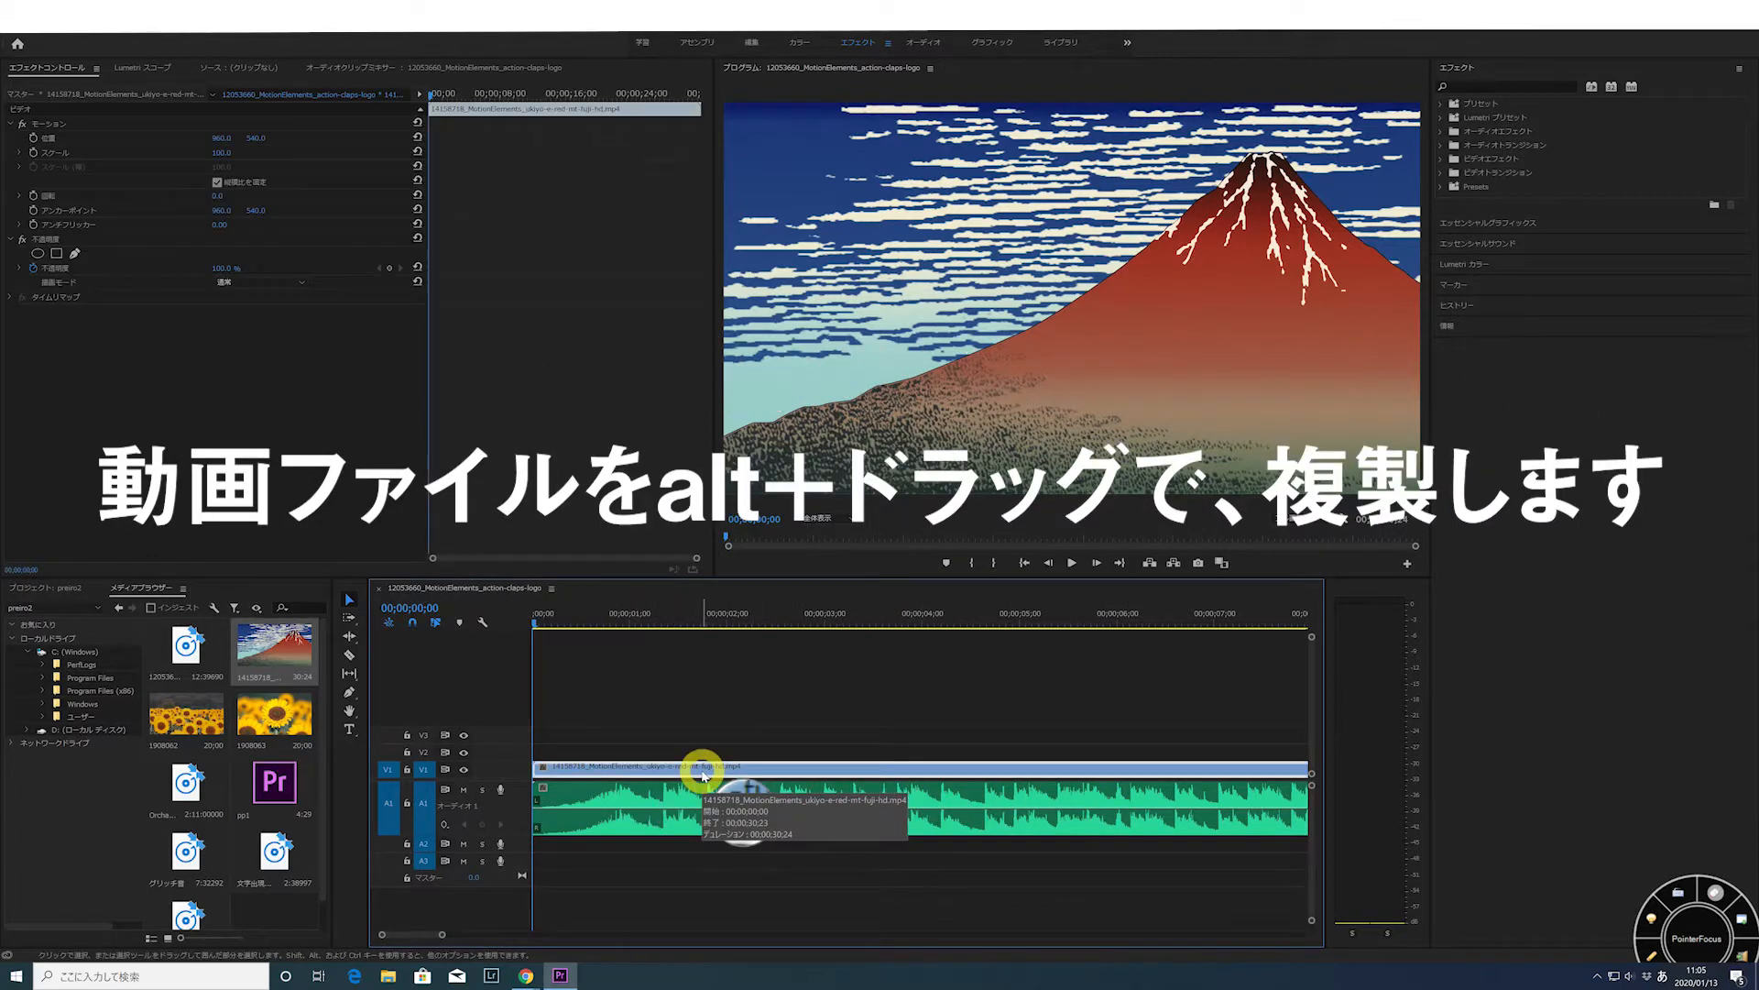
drag(704, 768, 705, 756)
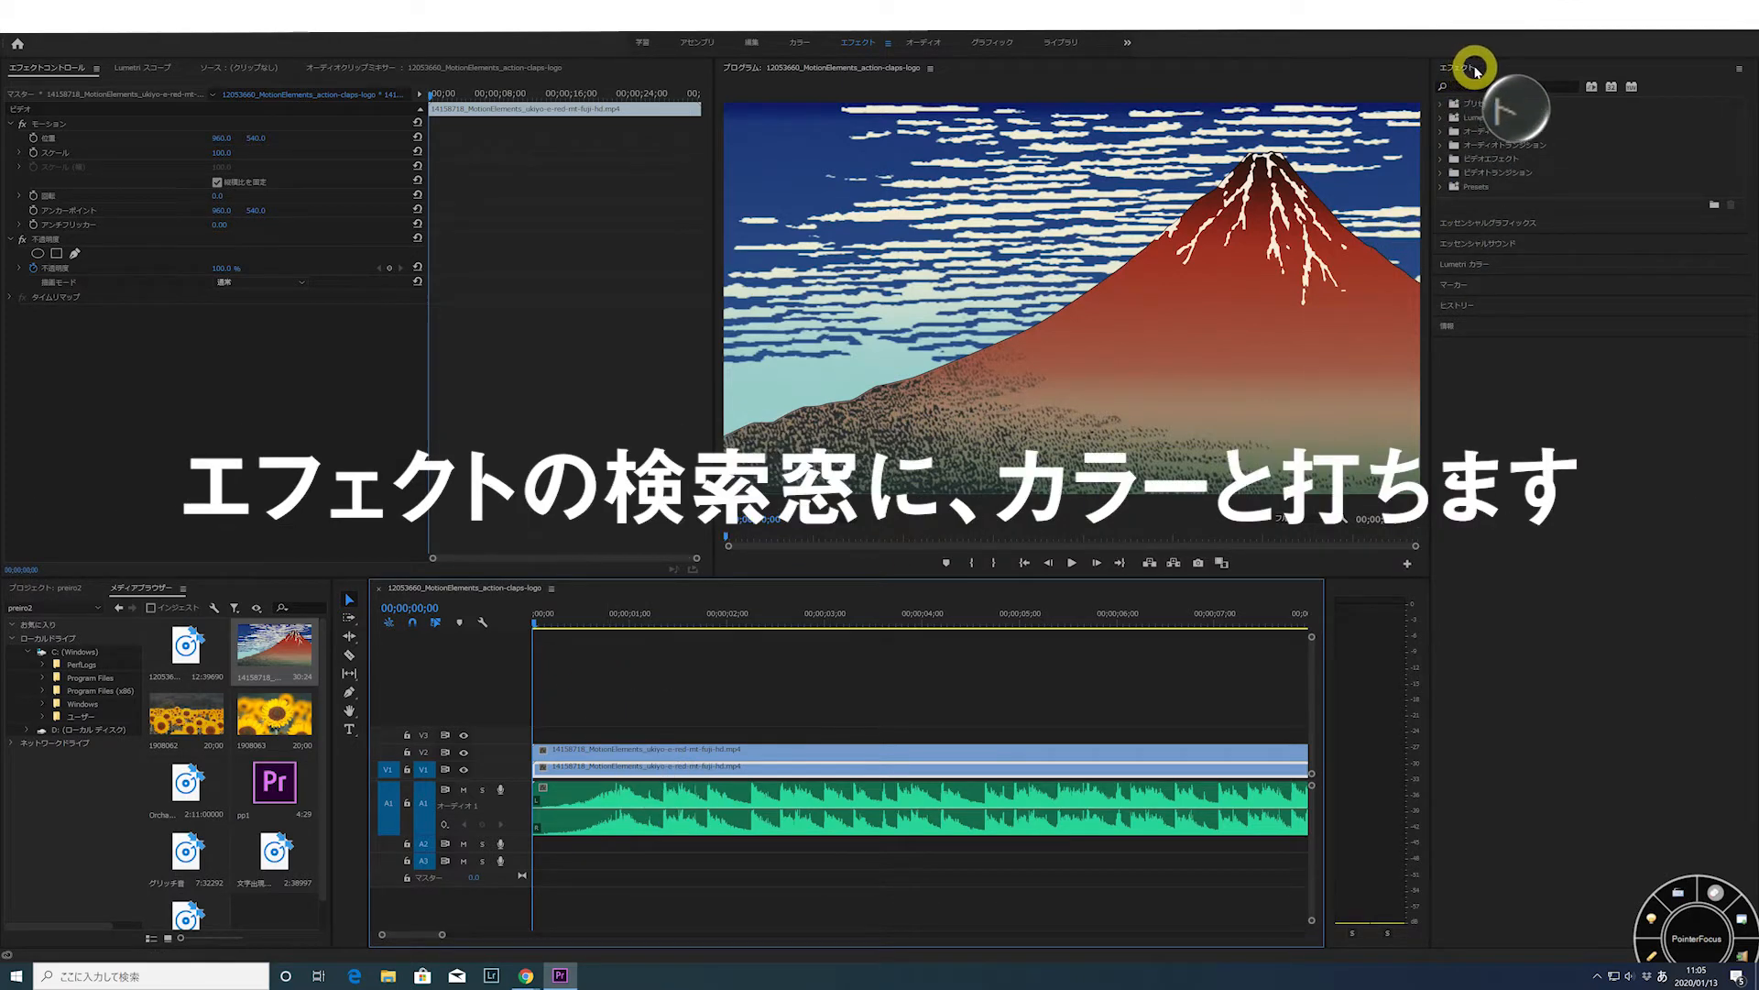
Search the effects for カラー and apply カラーバランス (HLS) to the lower Mt. Fuji clip on V1
click(1486, 87)
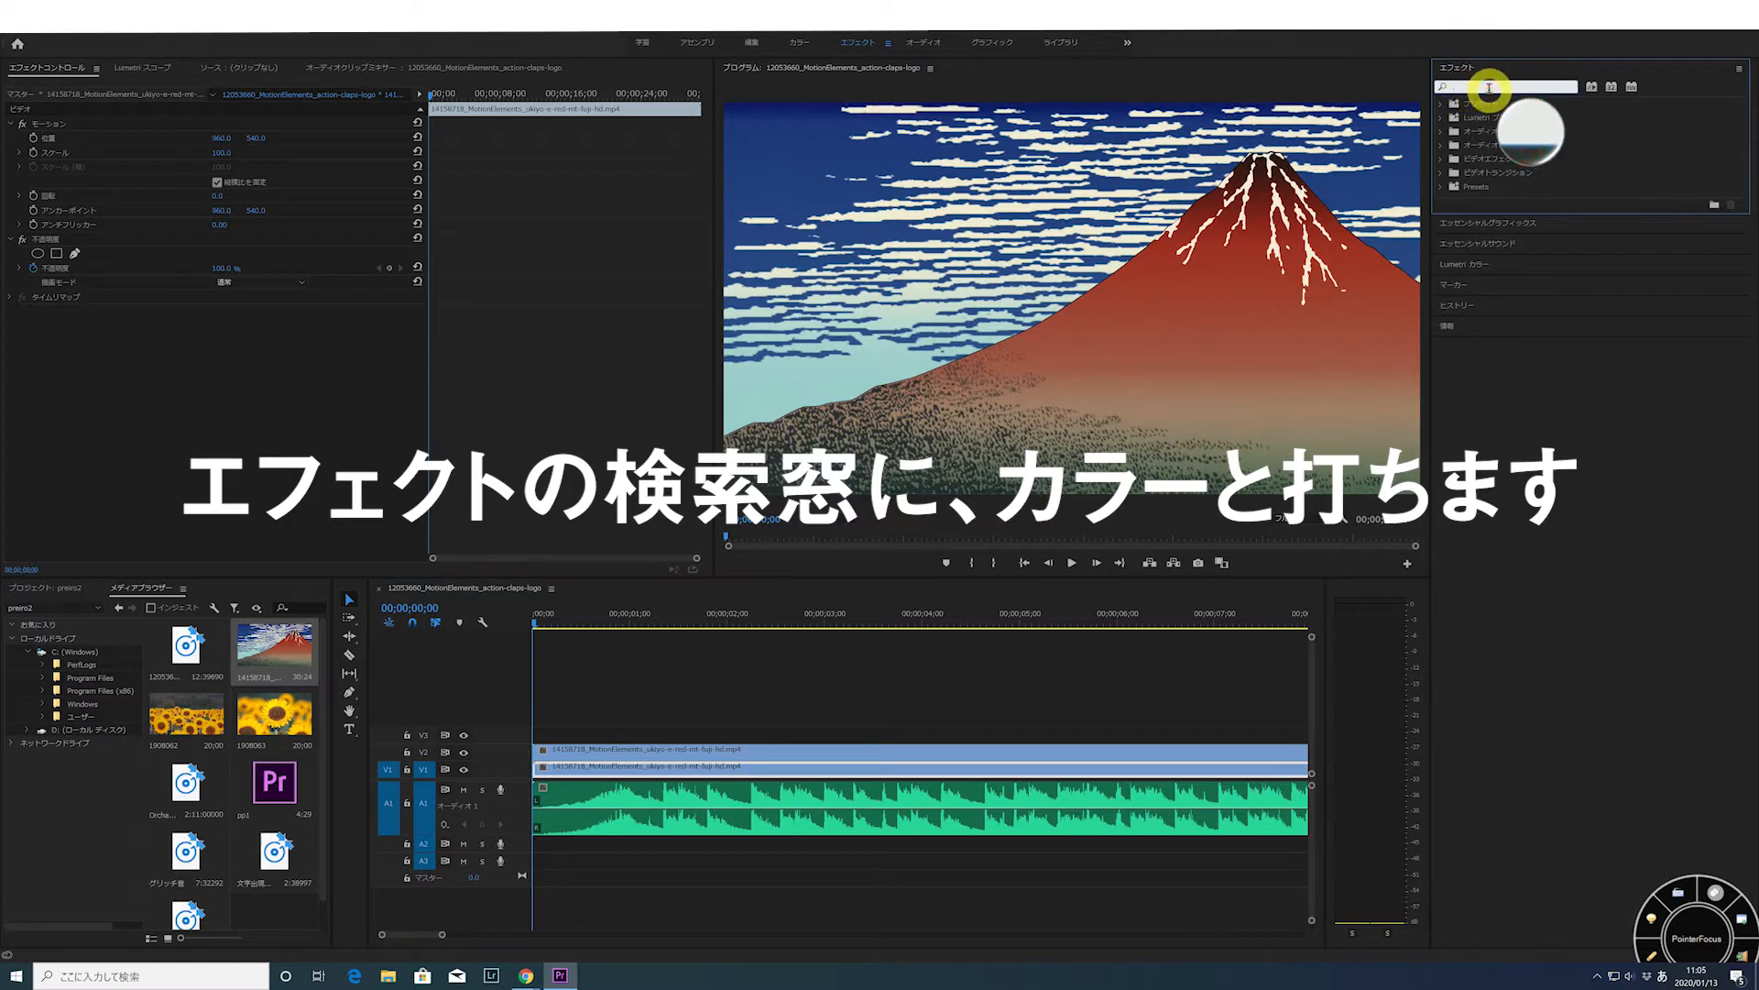
text(ka)
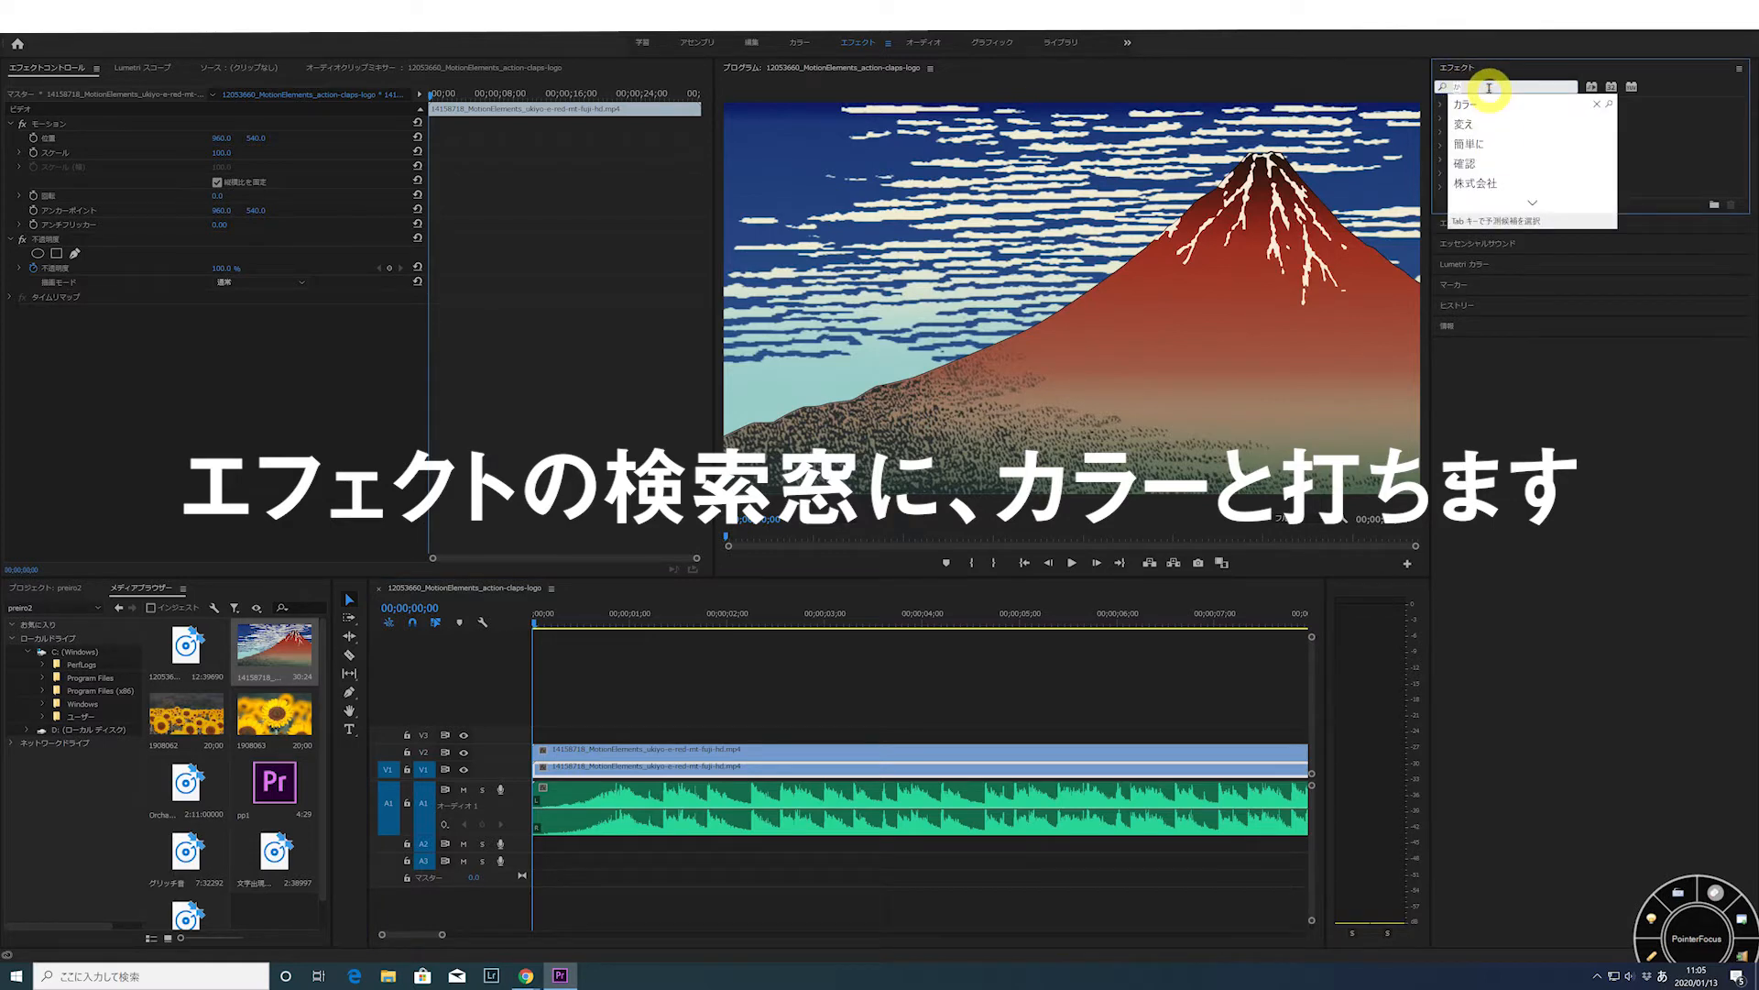
text(ra-)
key(space)
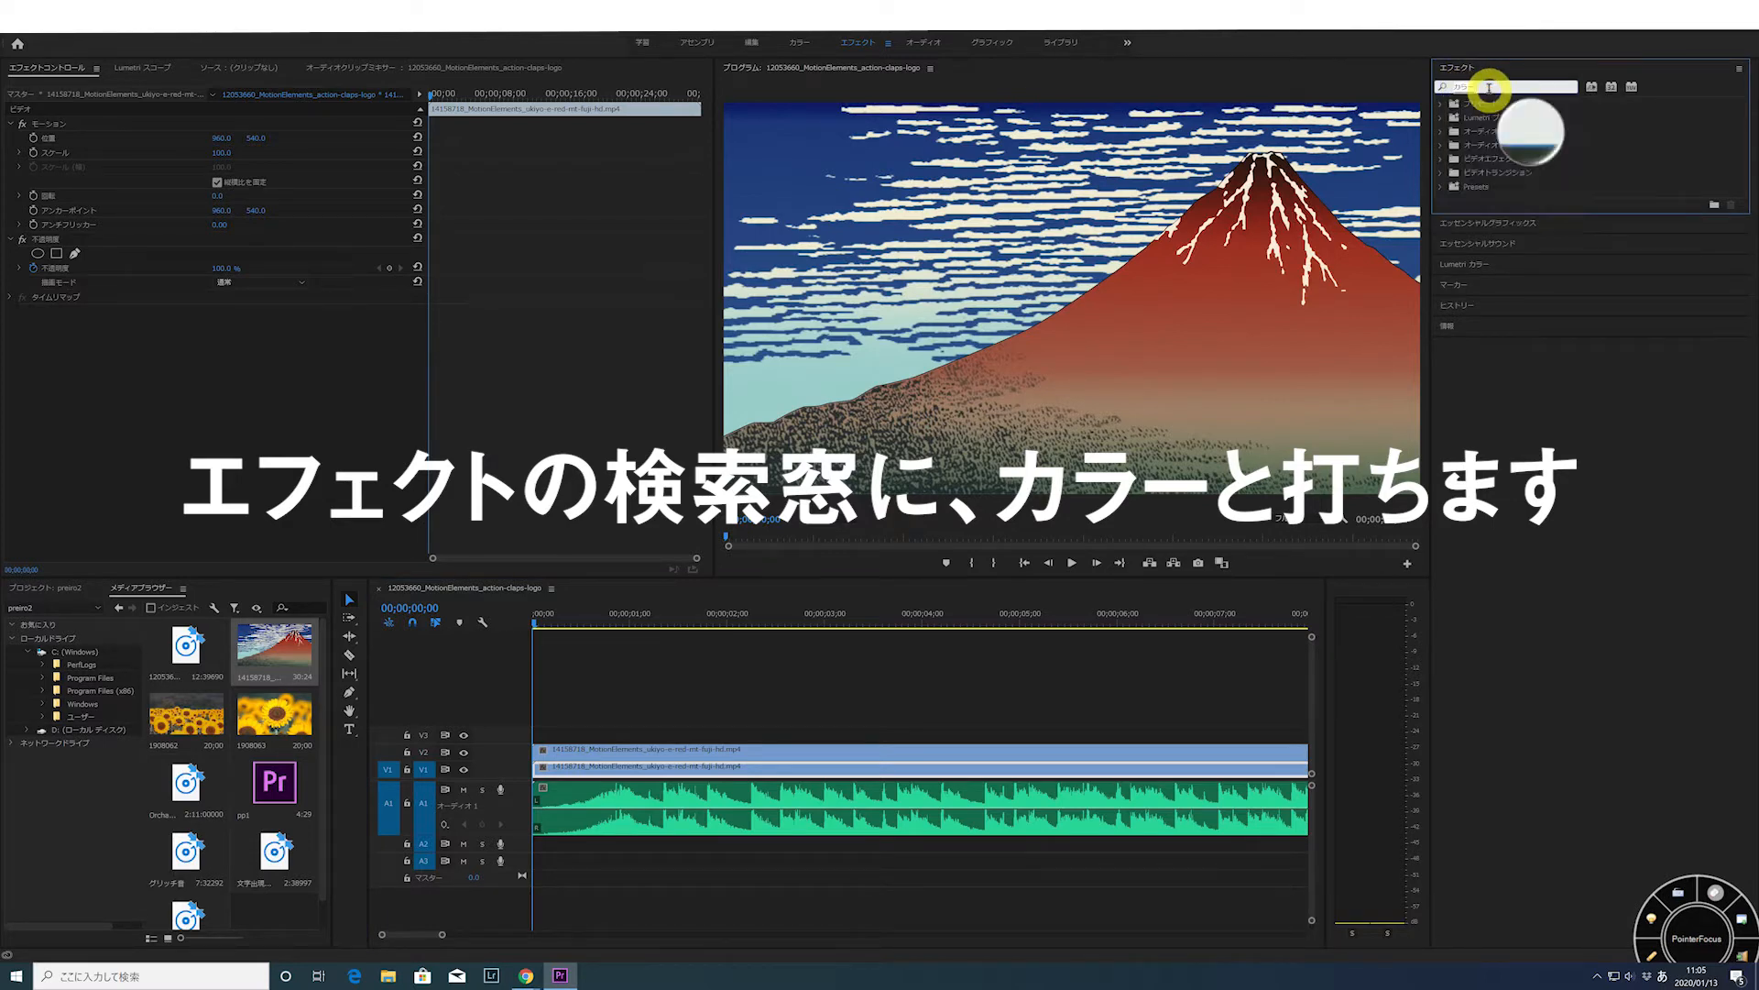
key(Return)
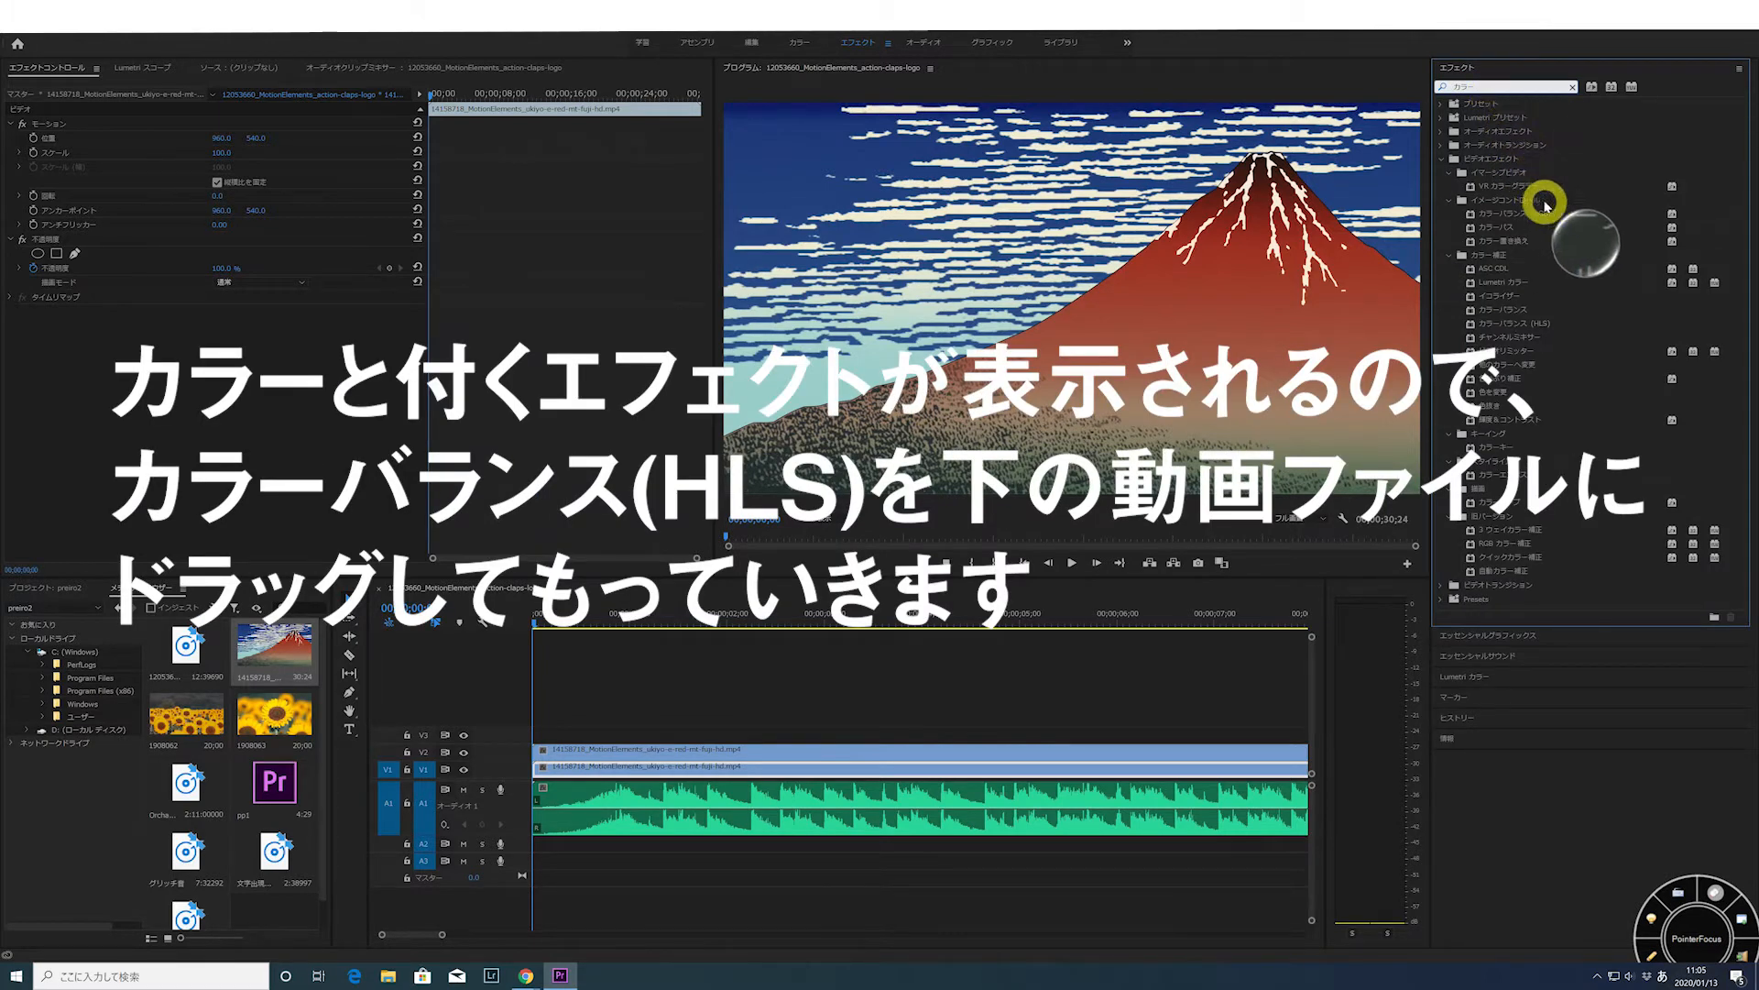
drag(1610, 321, 760, 770)
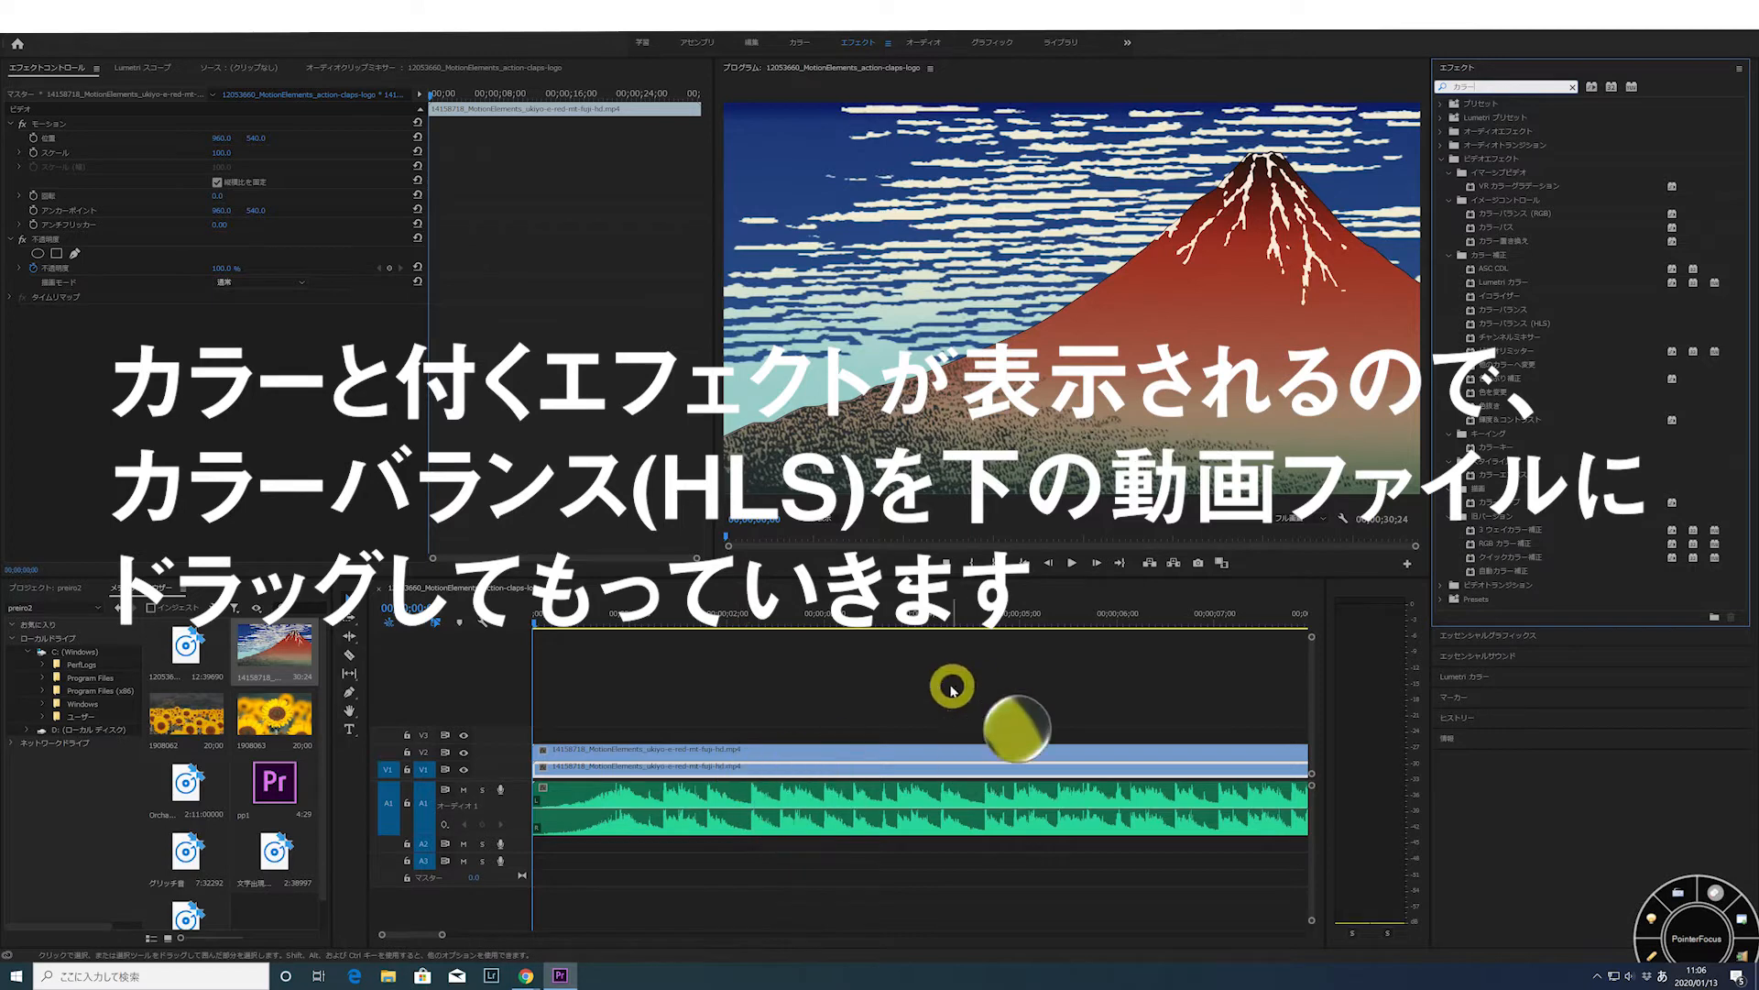
click(1524, 325)
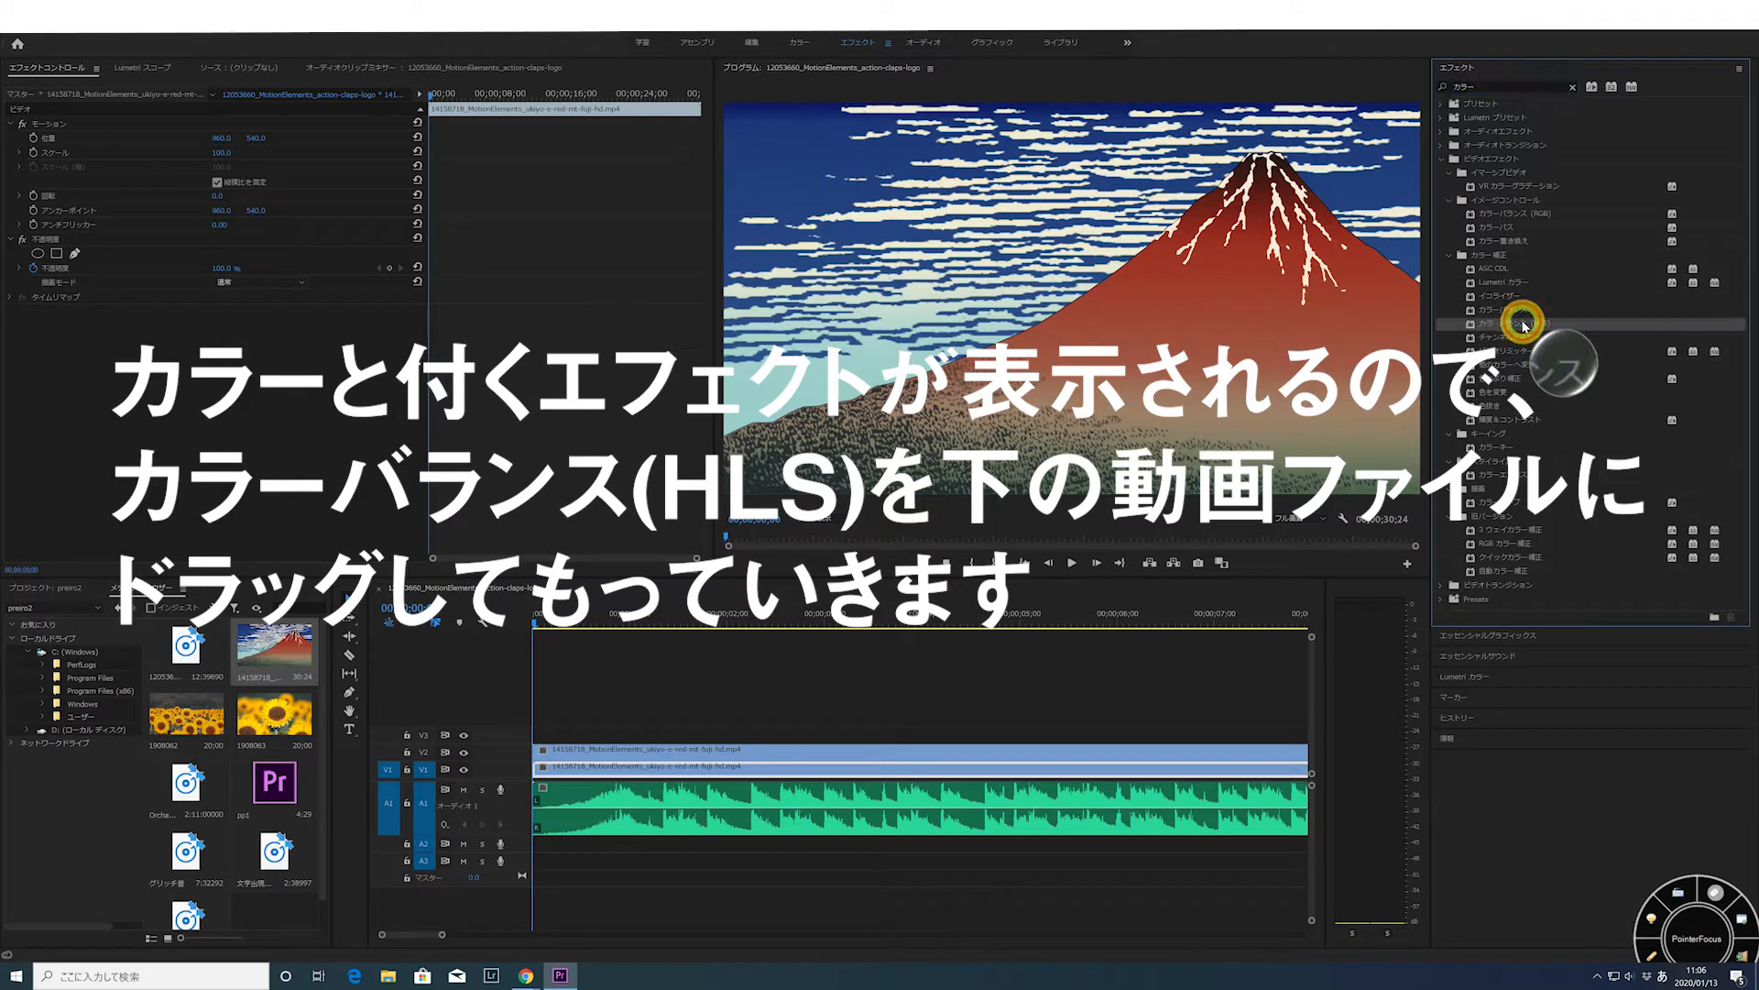
drag(1524, 325, 806, 772)
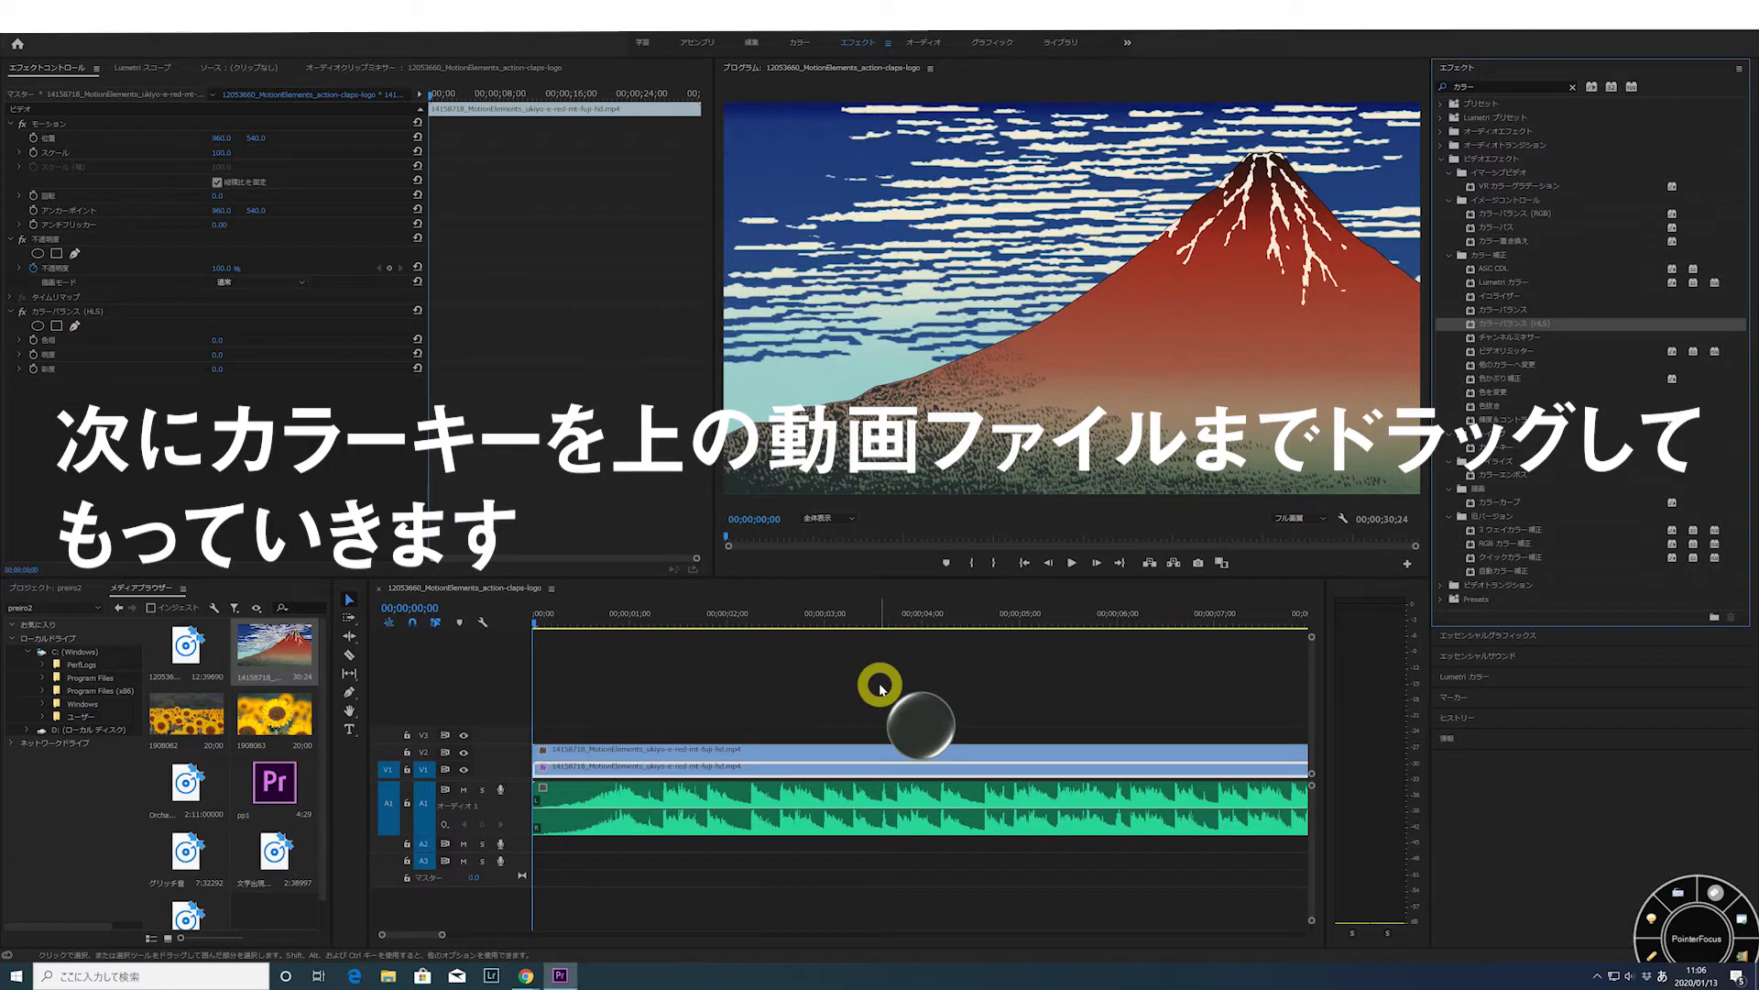
Apply the カラーキー effect to the upper Mt. Fuji clip on V2
click(846, 751)
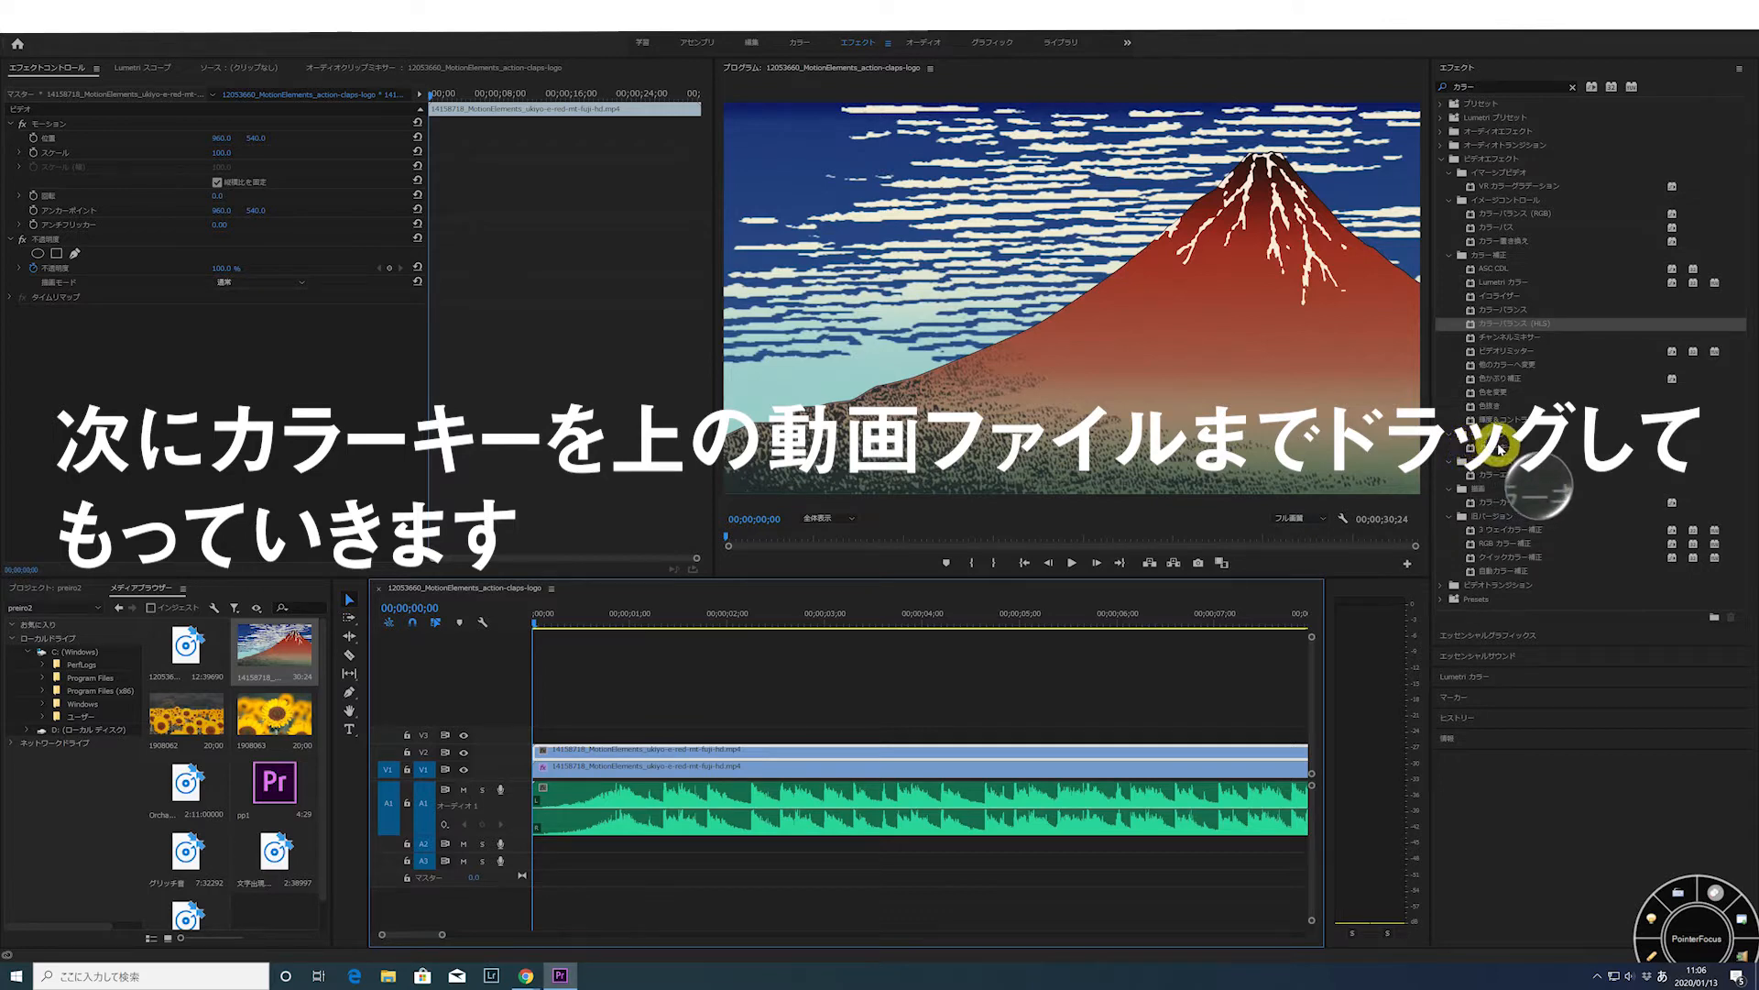
drag(1507, 449, 817, 746)
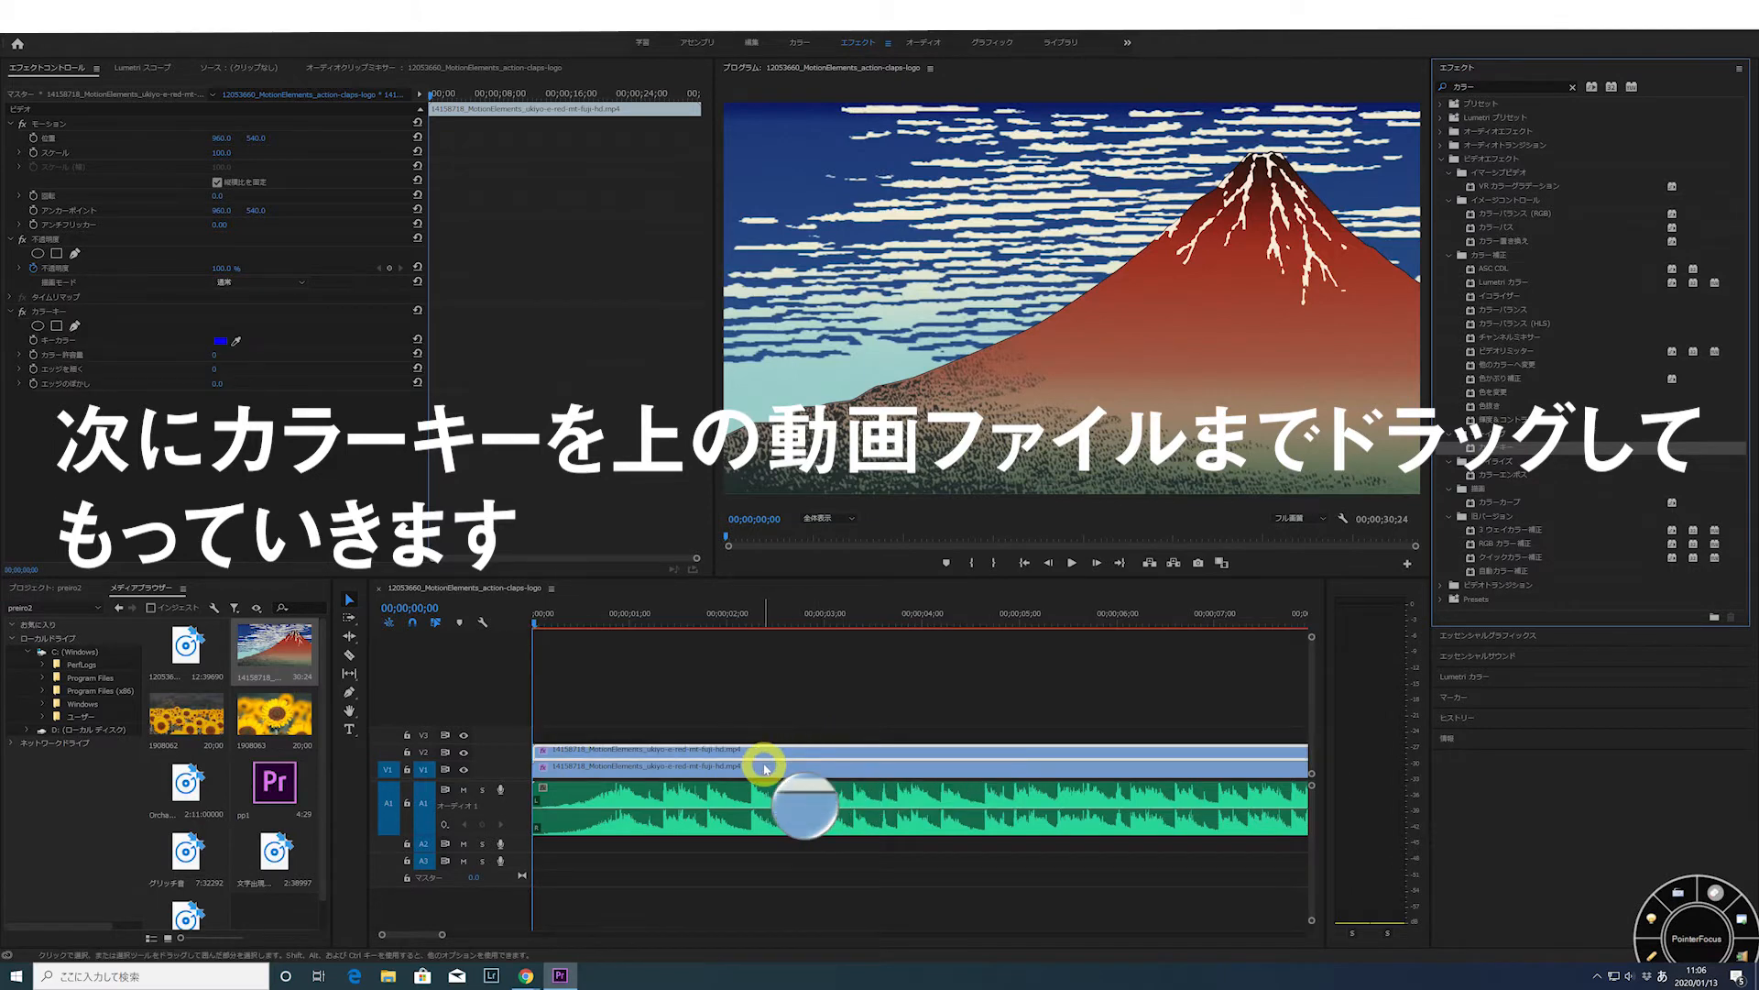
Cut the lower V1 clip into segments with the Razor tool at the beats of the music
click(566, 769)
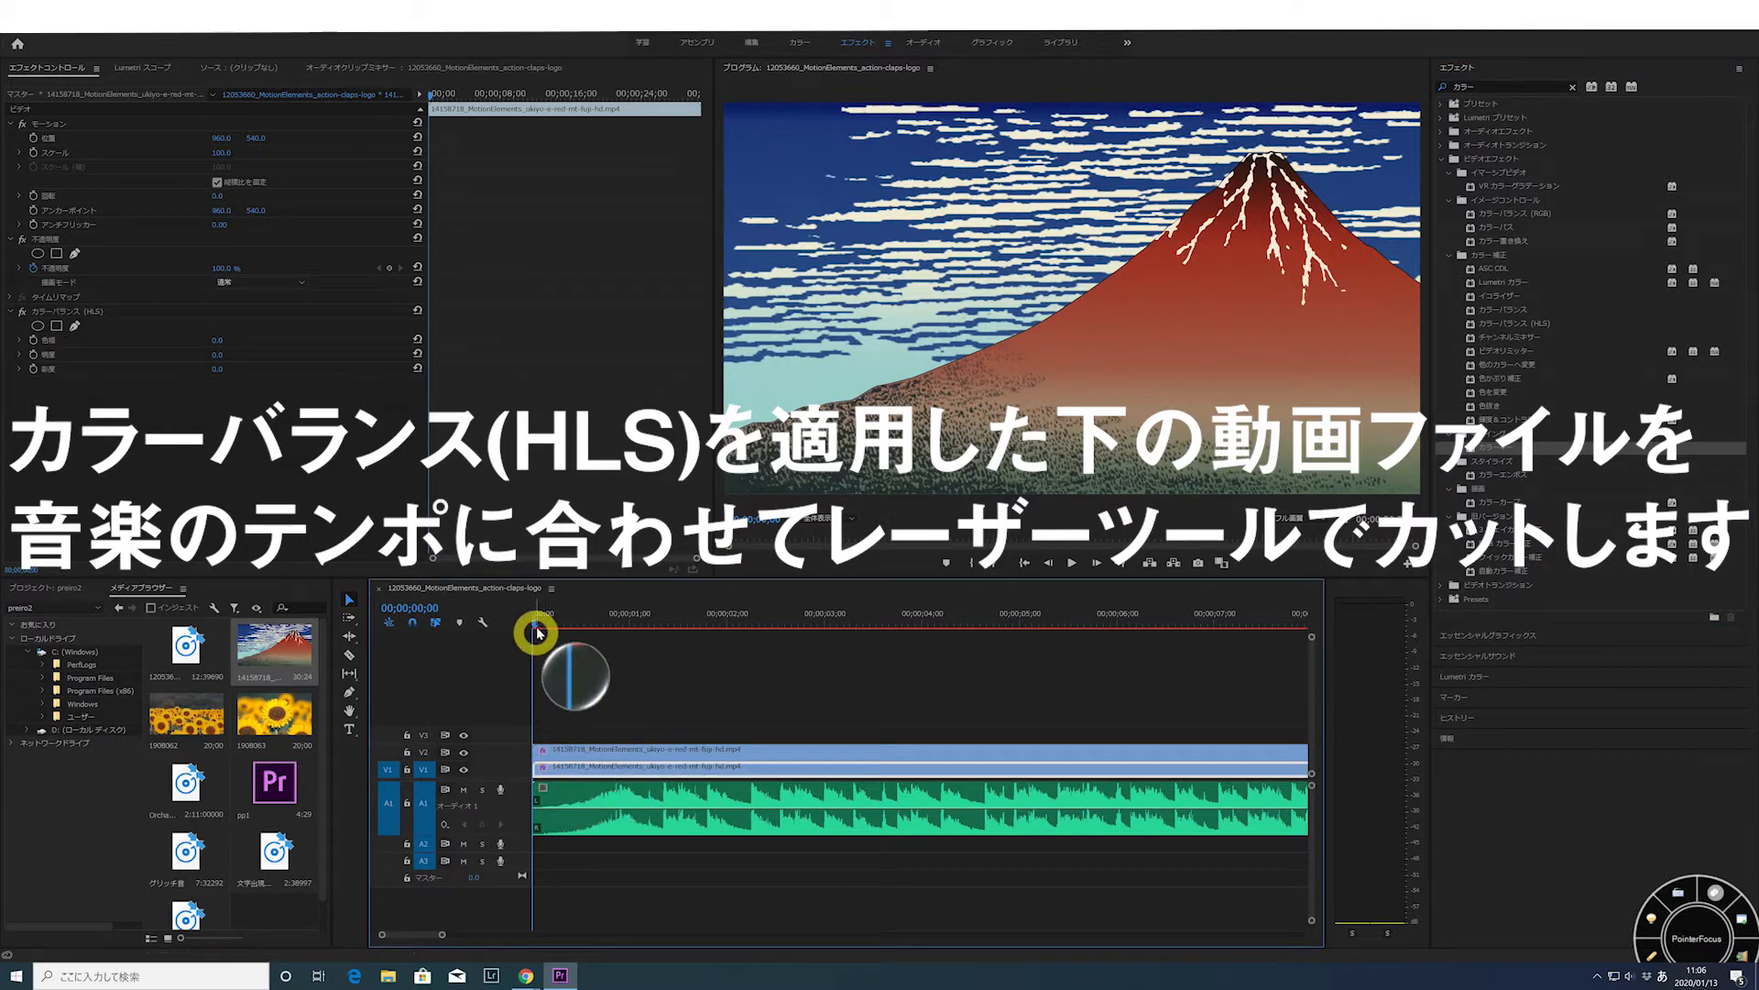
drag(535, 626, 618, 630)
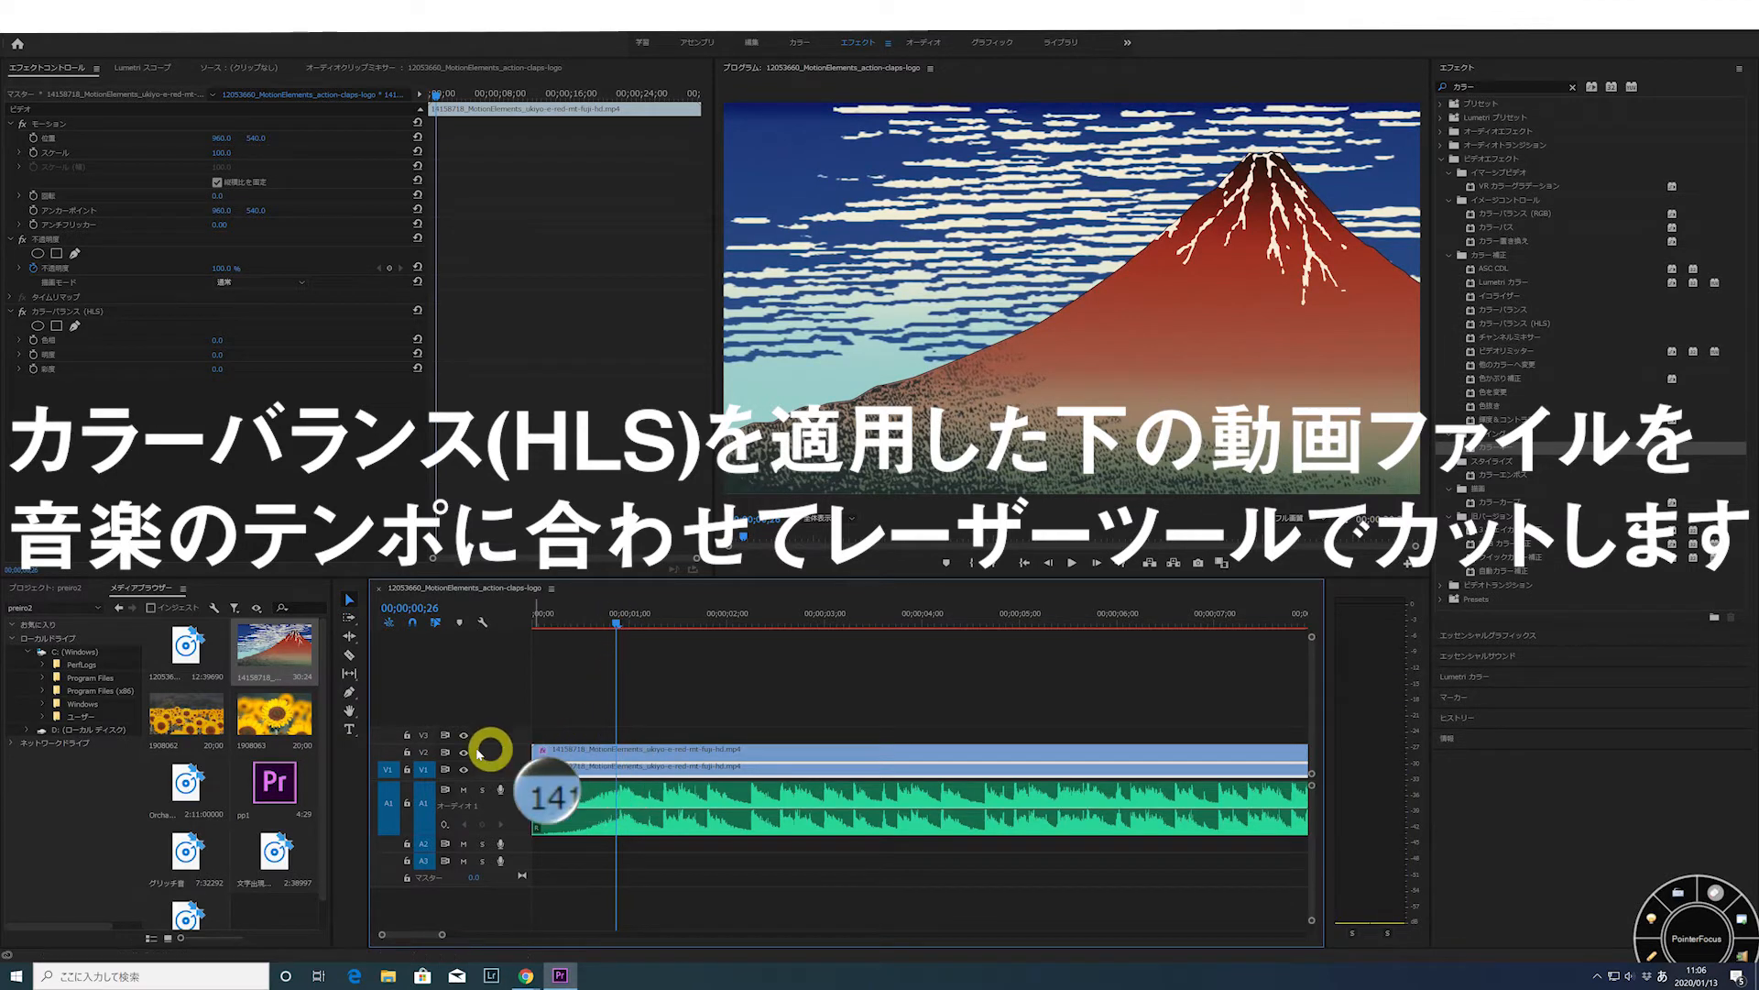
click(349, 657)
click(619, 770)
drag(609, 628, 983, 630)
click(666, 768)
click(679, 768)
click(706, 768)
click(760, 770)
click(783, 770)
click(797, 768)
click(822, 768)
click(883, 770)
click(898, 770)
click(942, 767)
click(987, 770)
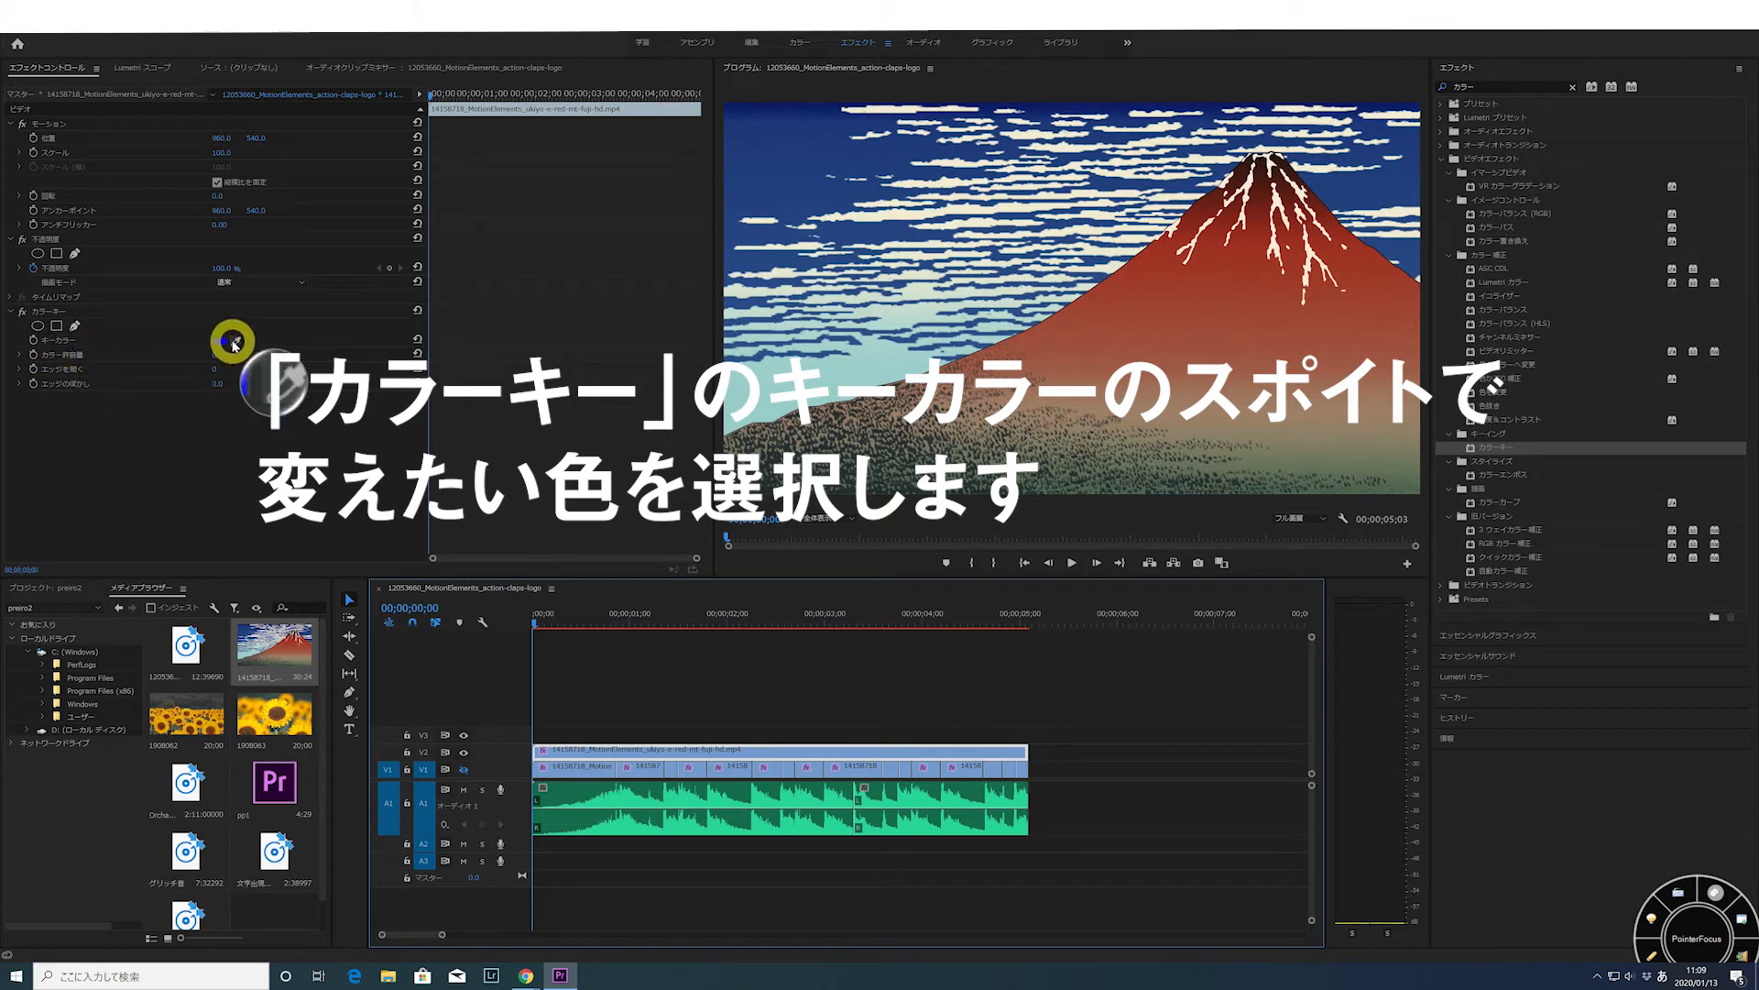
Sample the mountain's red as the upper clip's カラーキー colour, raise the colour tolerance until the mountain is keyed out, and slightly increase the edge blur
drag(234, 344, 1173, 261)
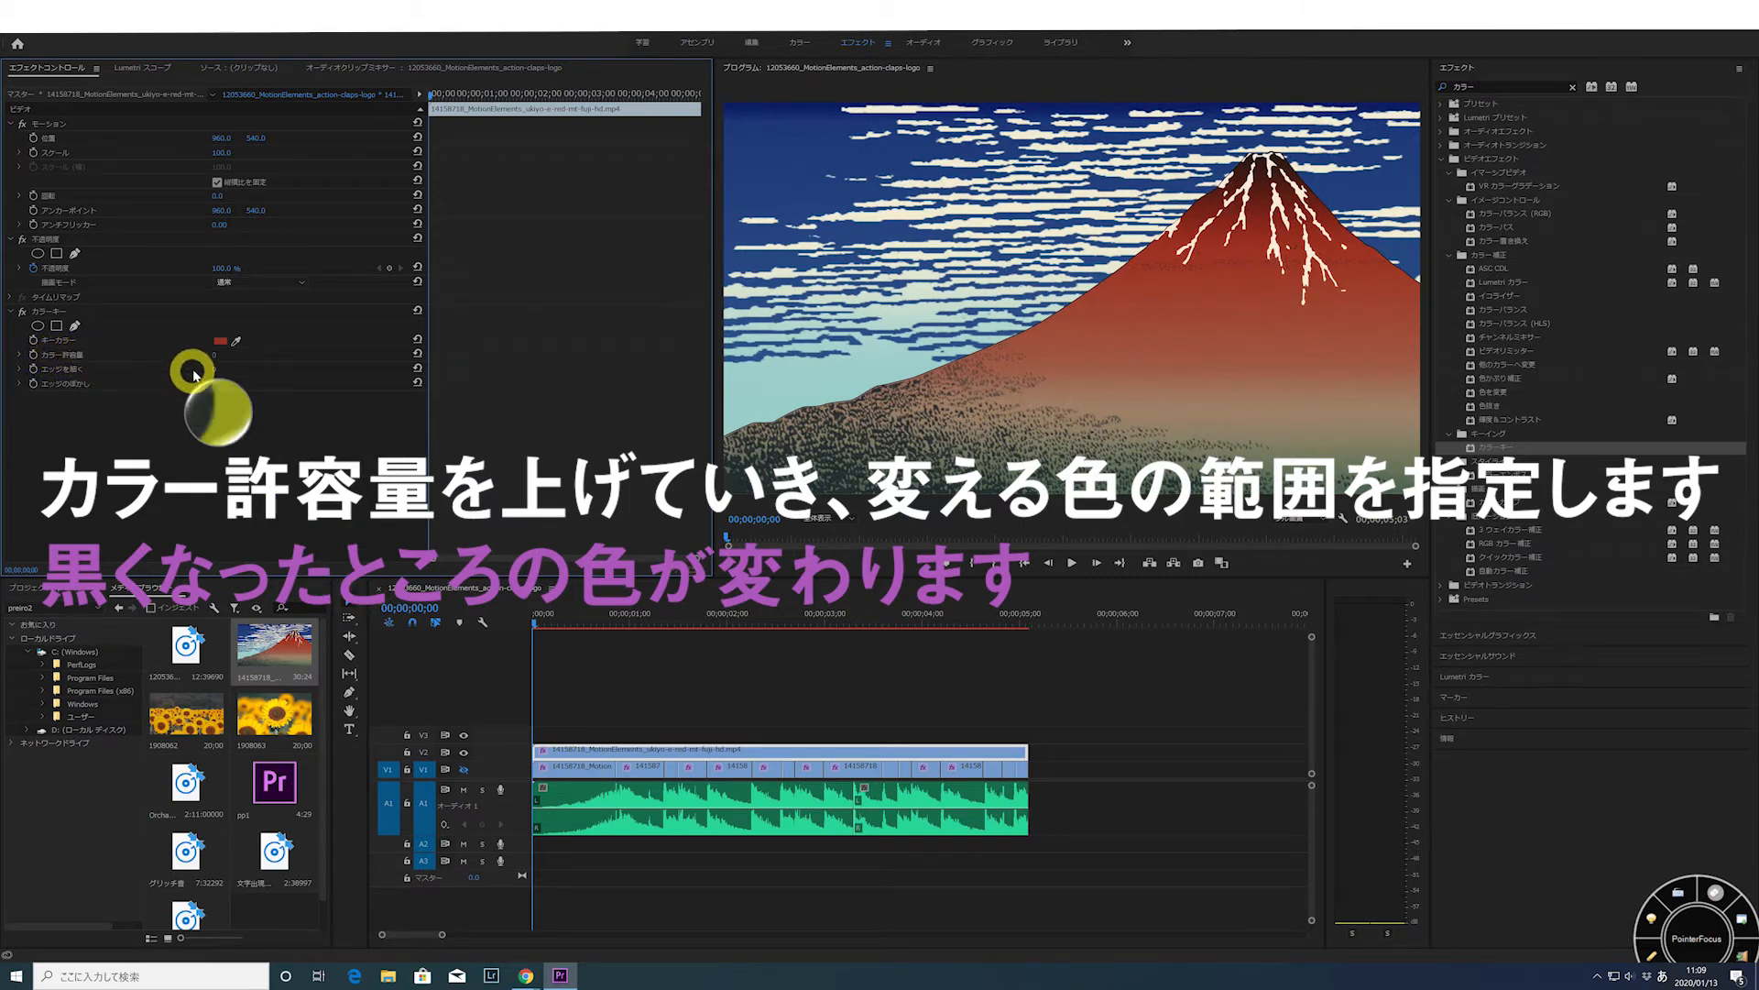
drag(218, 358, 290, 364)
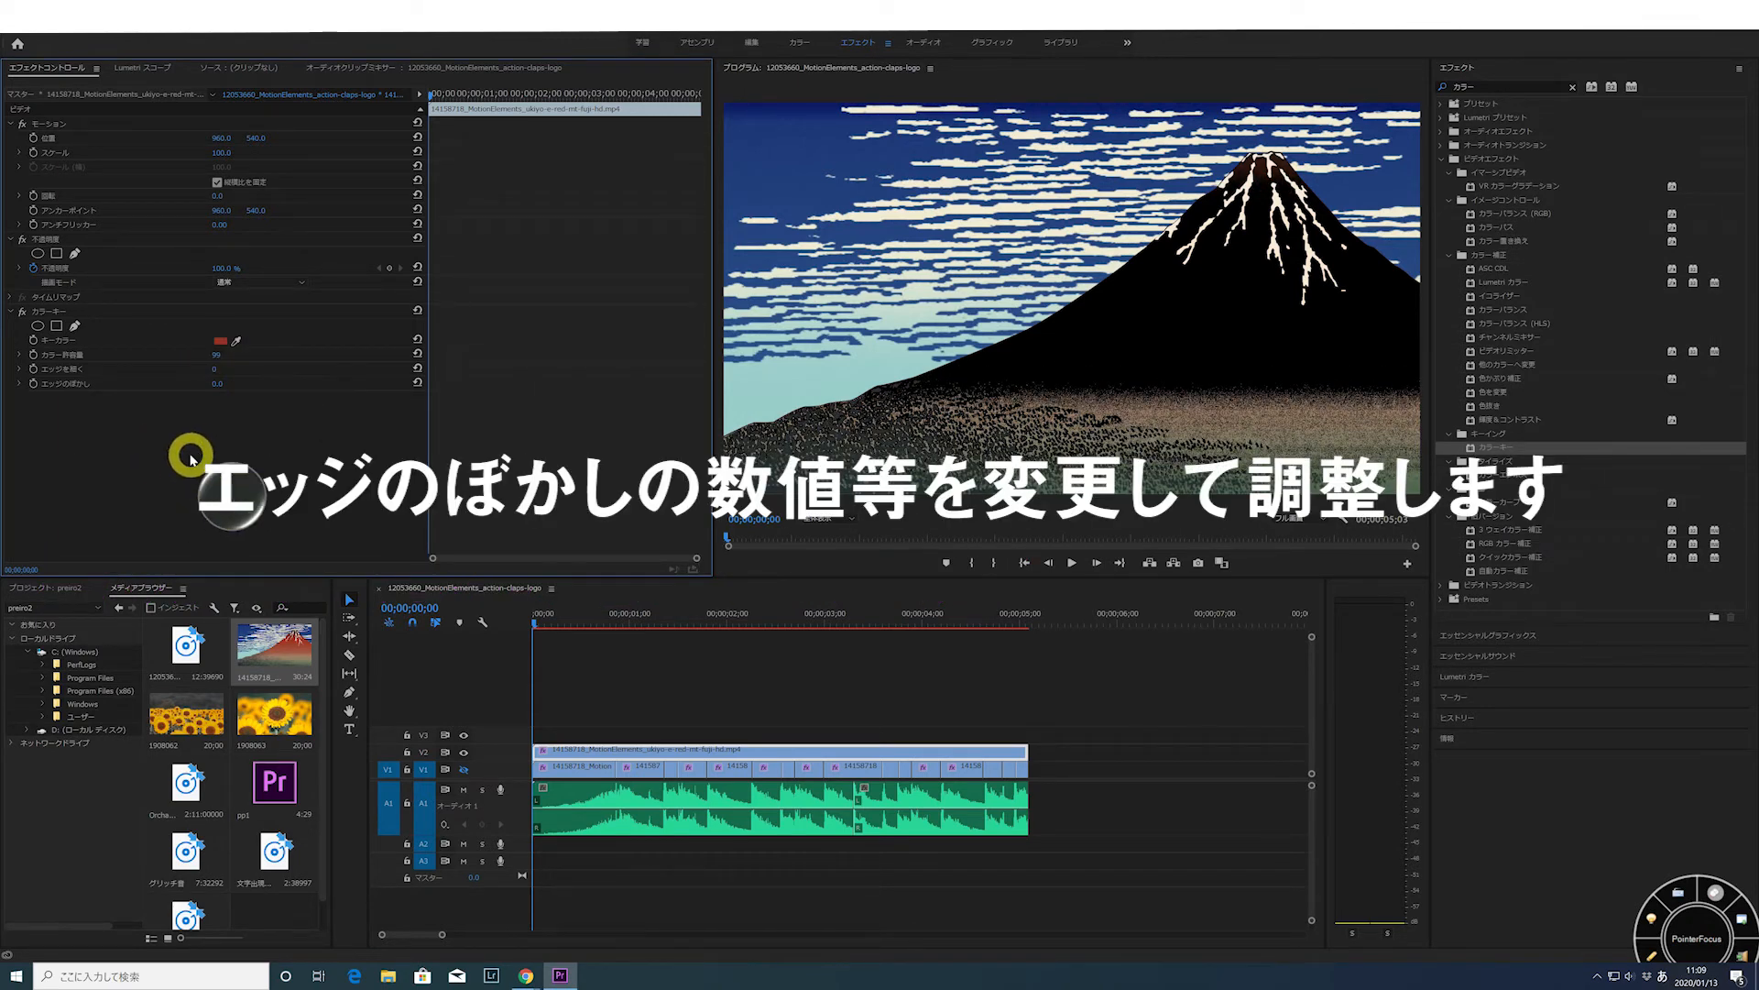
mouse_move(220, 386)
mouse_down()
mouse_move(194, 385)
mouse_move(218, 385)
mouse_up()
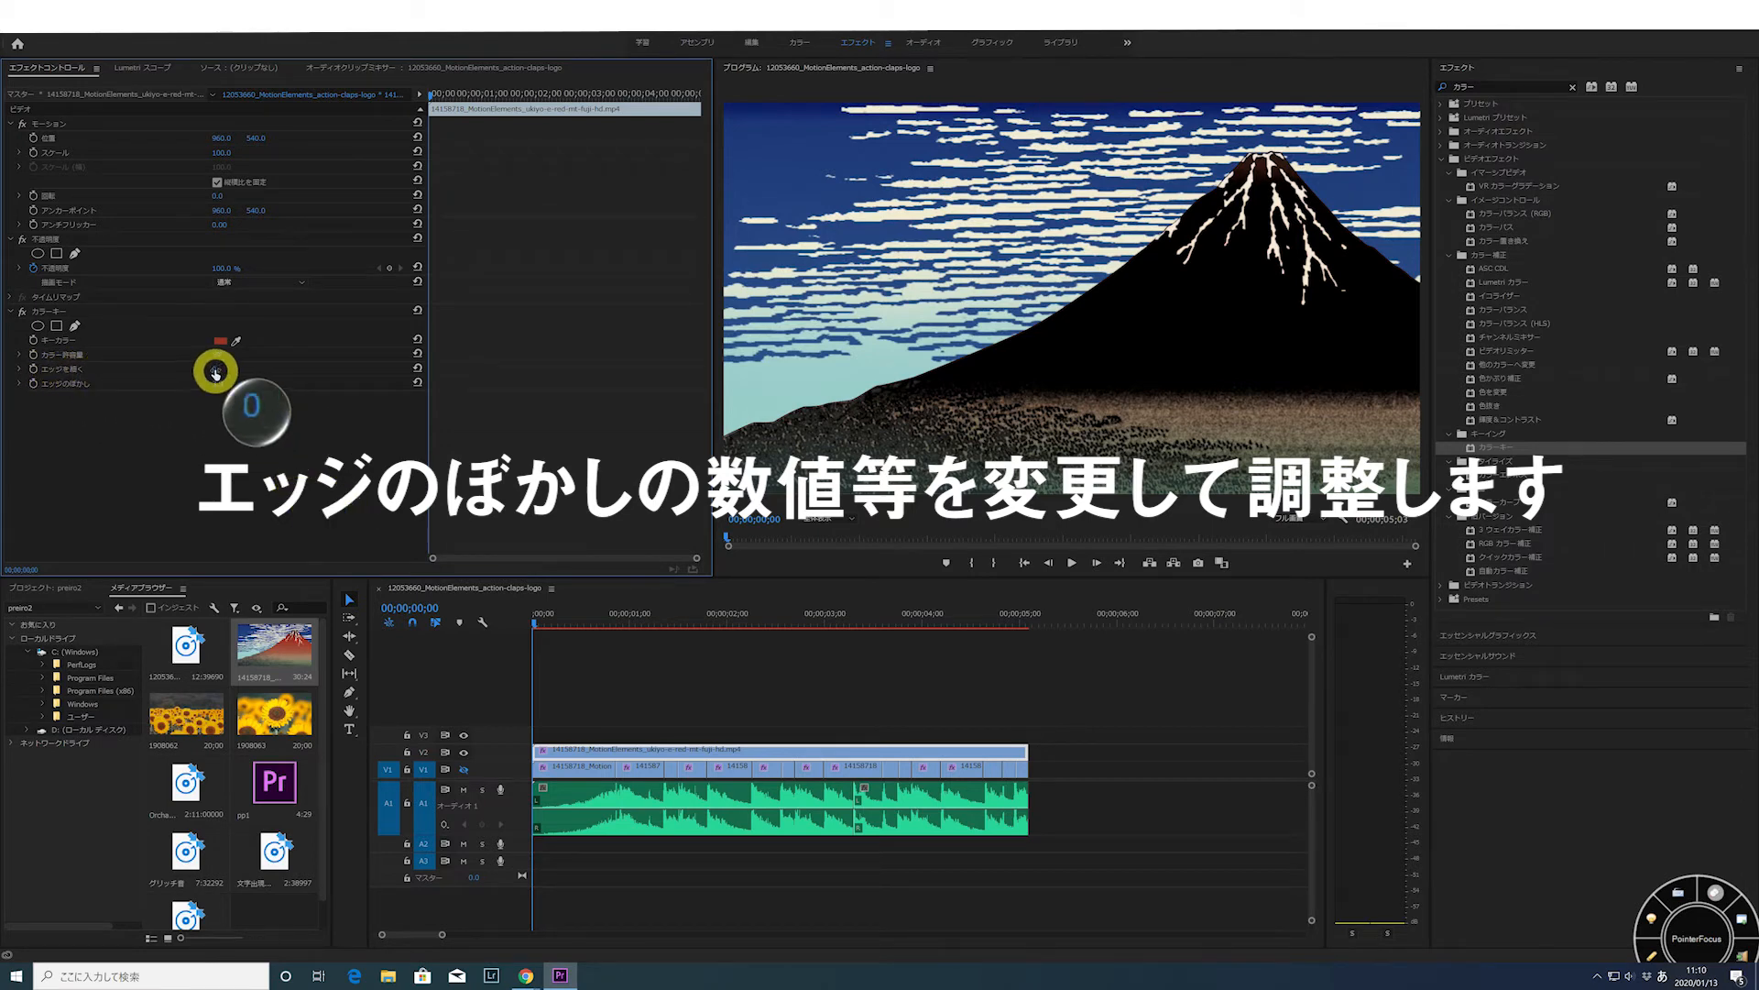
mouse_move(216, 372)
mouse_down()
mouse_move(243, 372)
mouse_move(224, 372)
mouse_up()
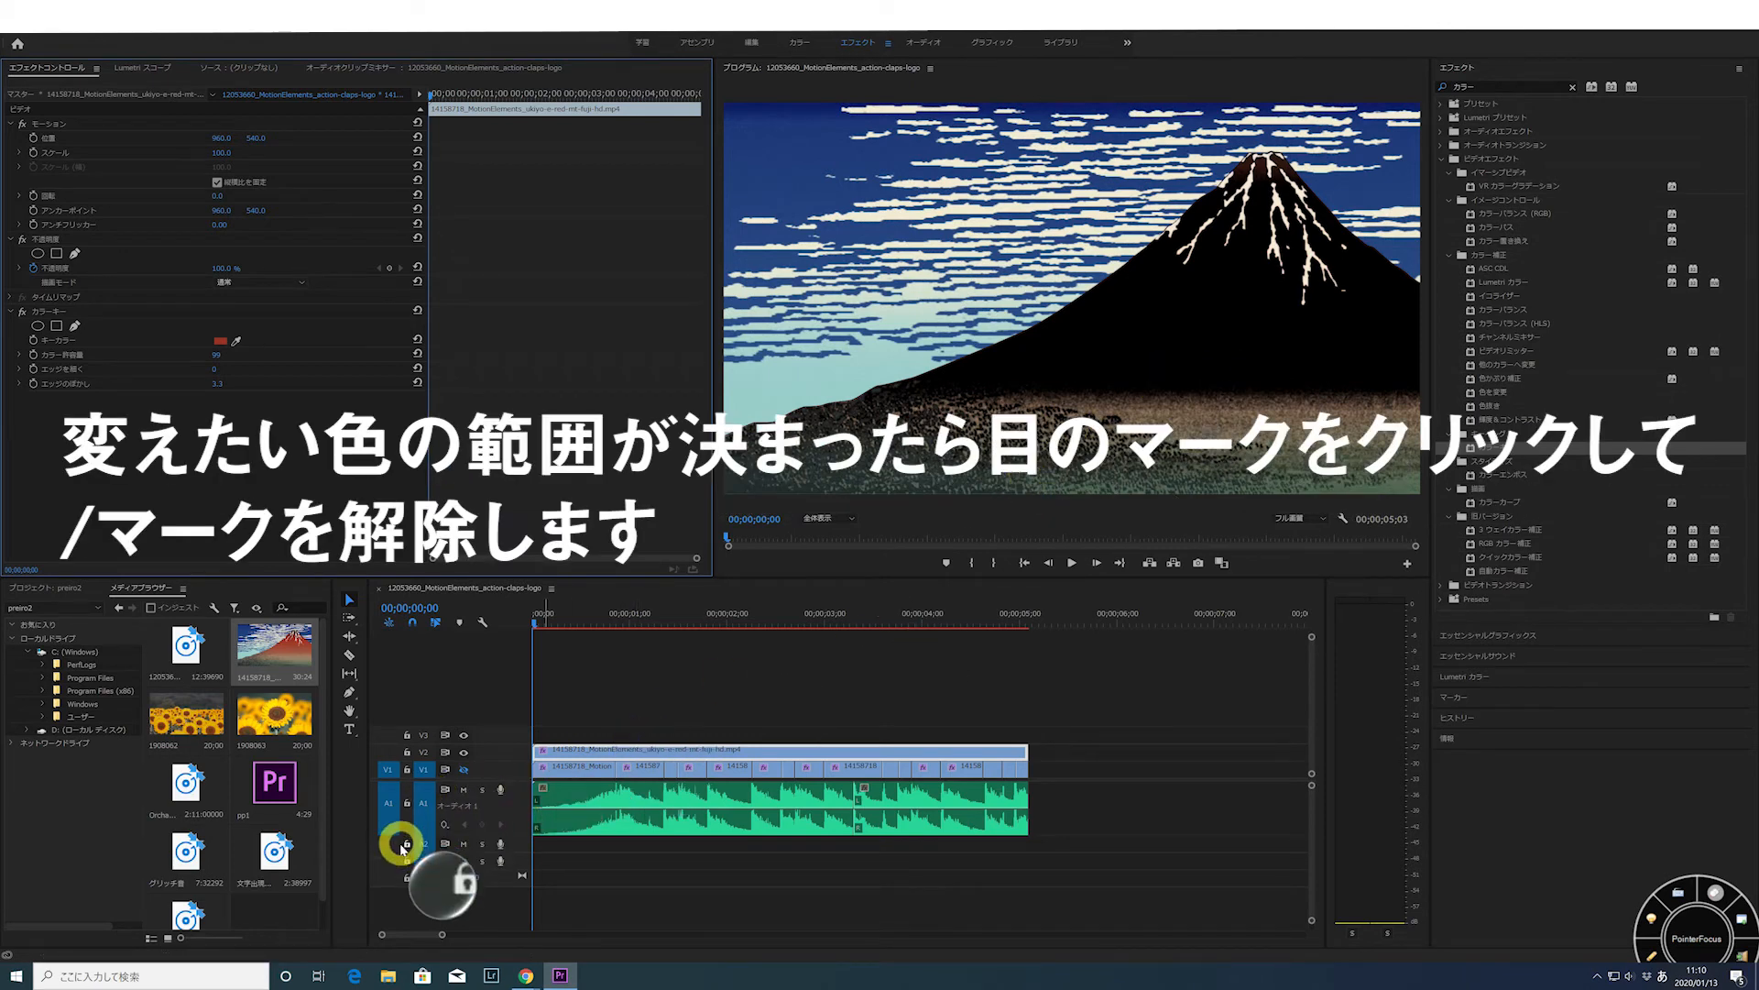
Turn on track V1's visibility and set the カラーバランス (HLS) hue of its second segment to 55°
click(464, 771)
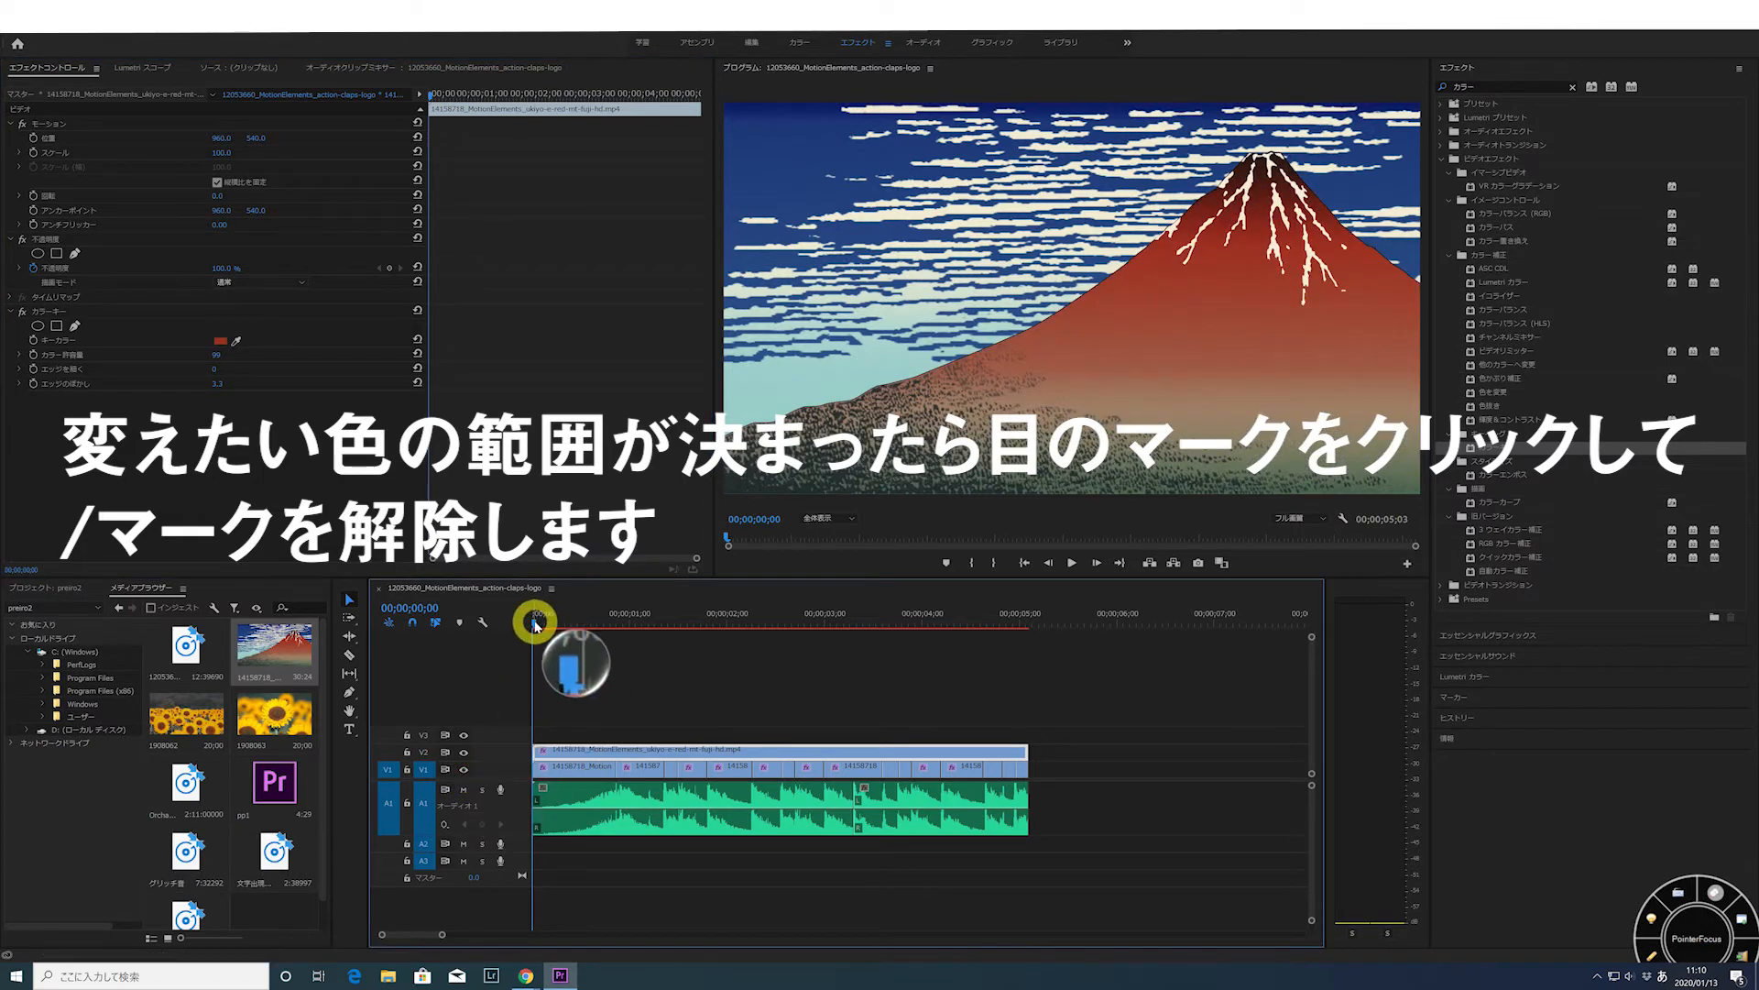
drag(541, 626, 640, 698)
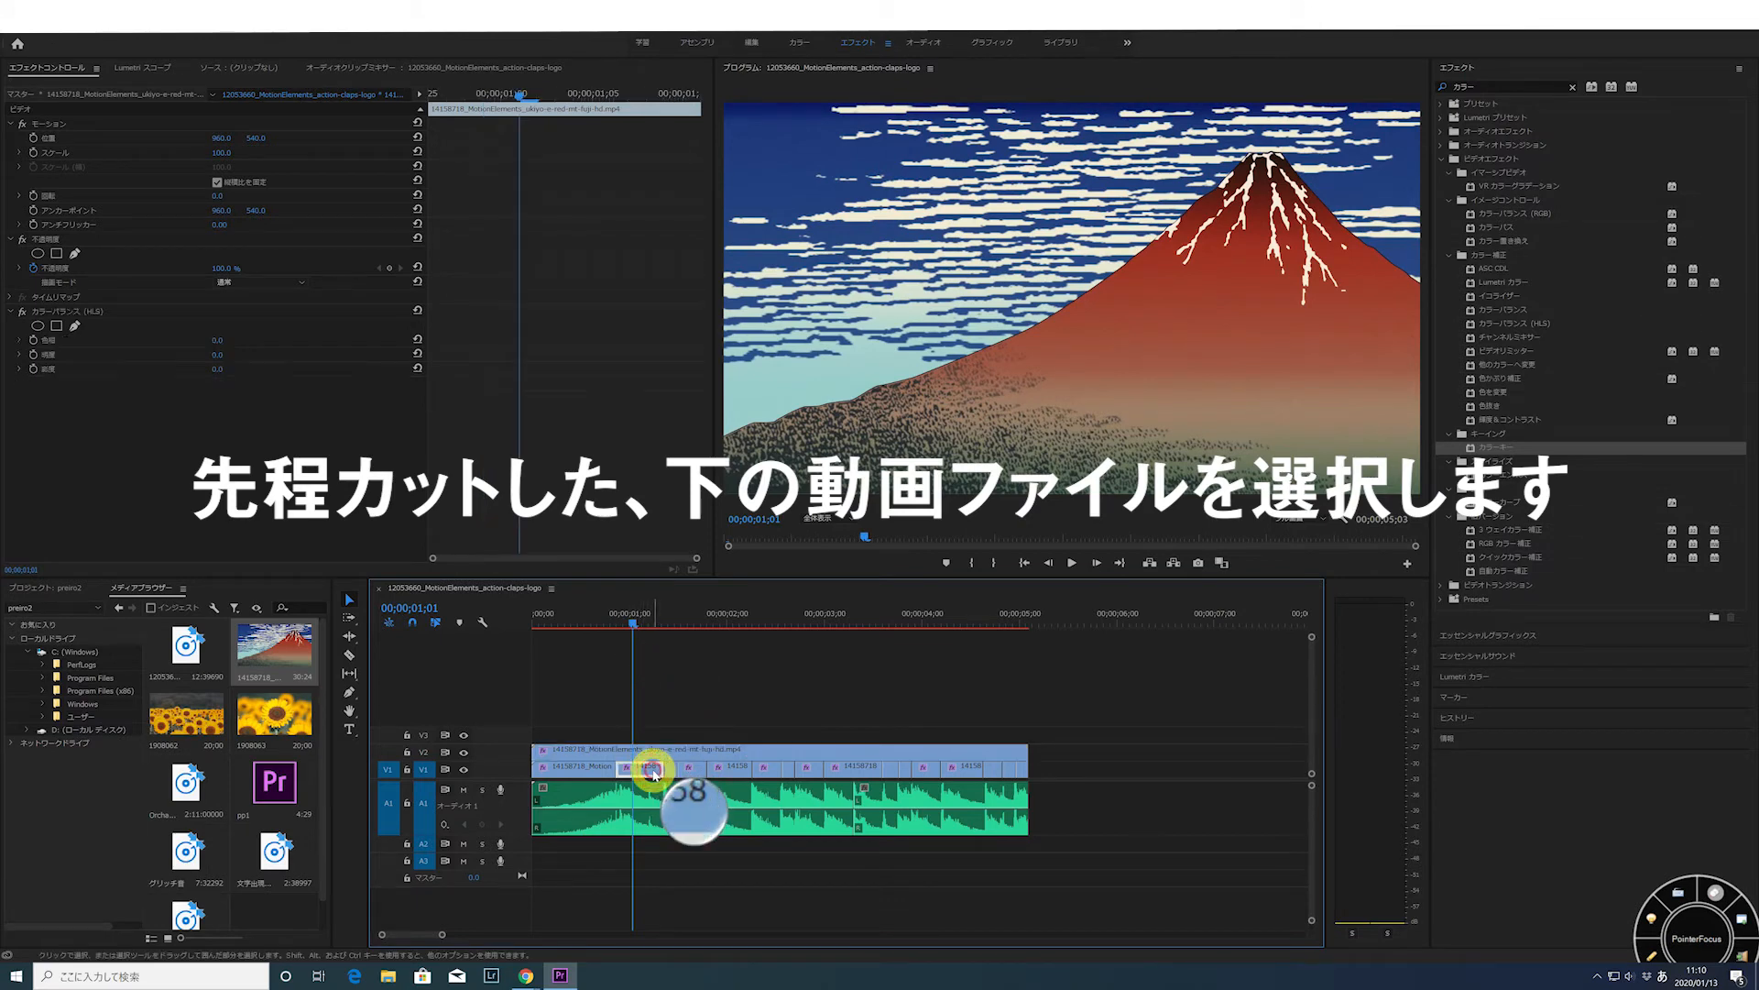
click(650, 769)
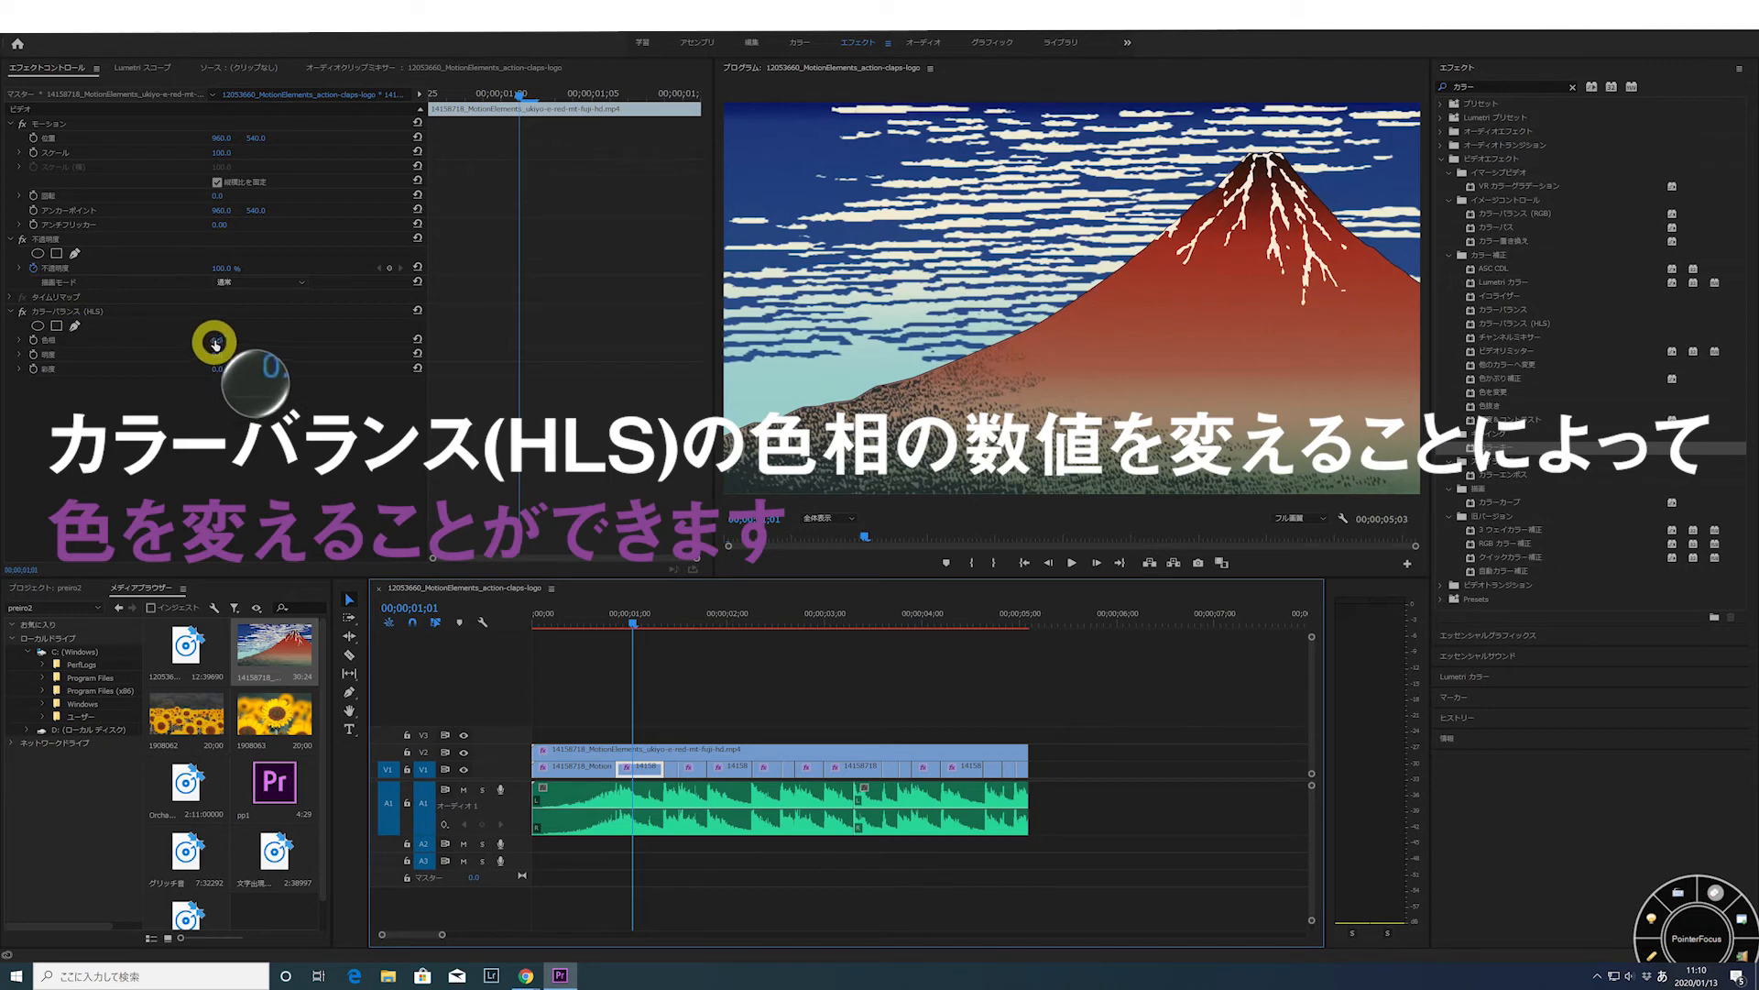
drag(215, 341, 256, 348)
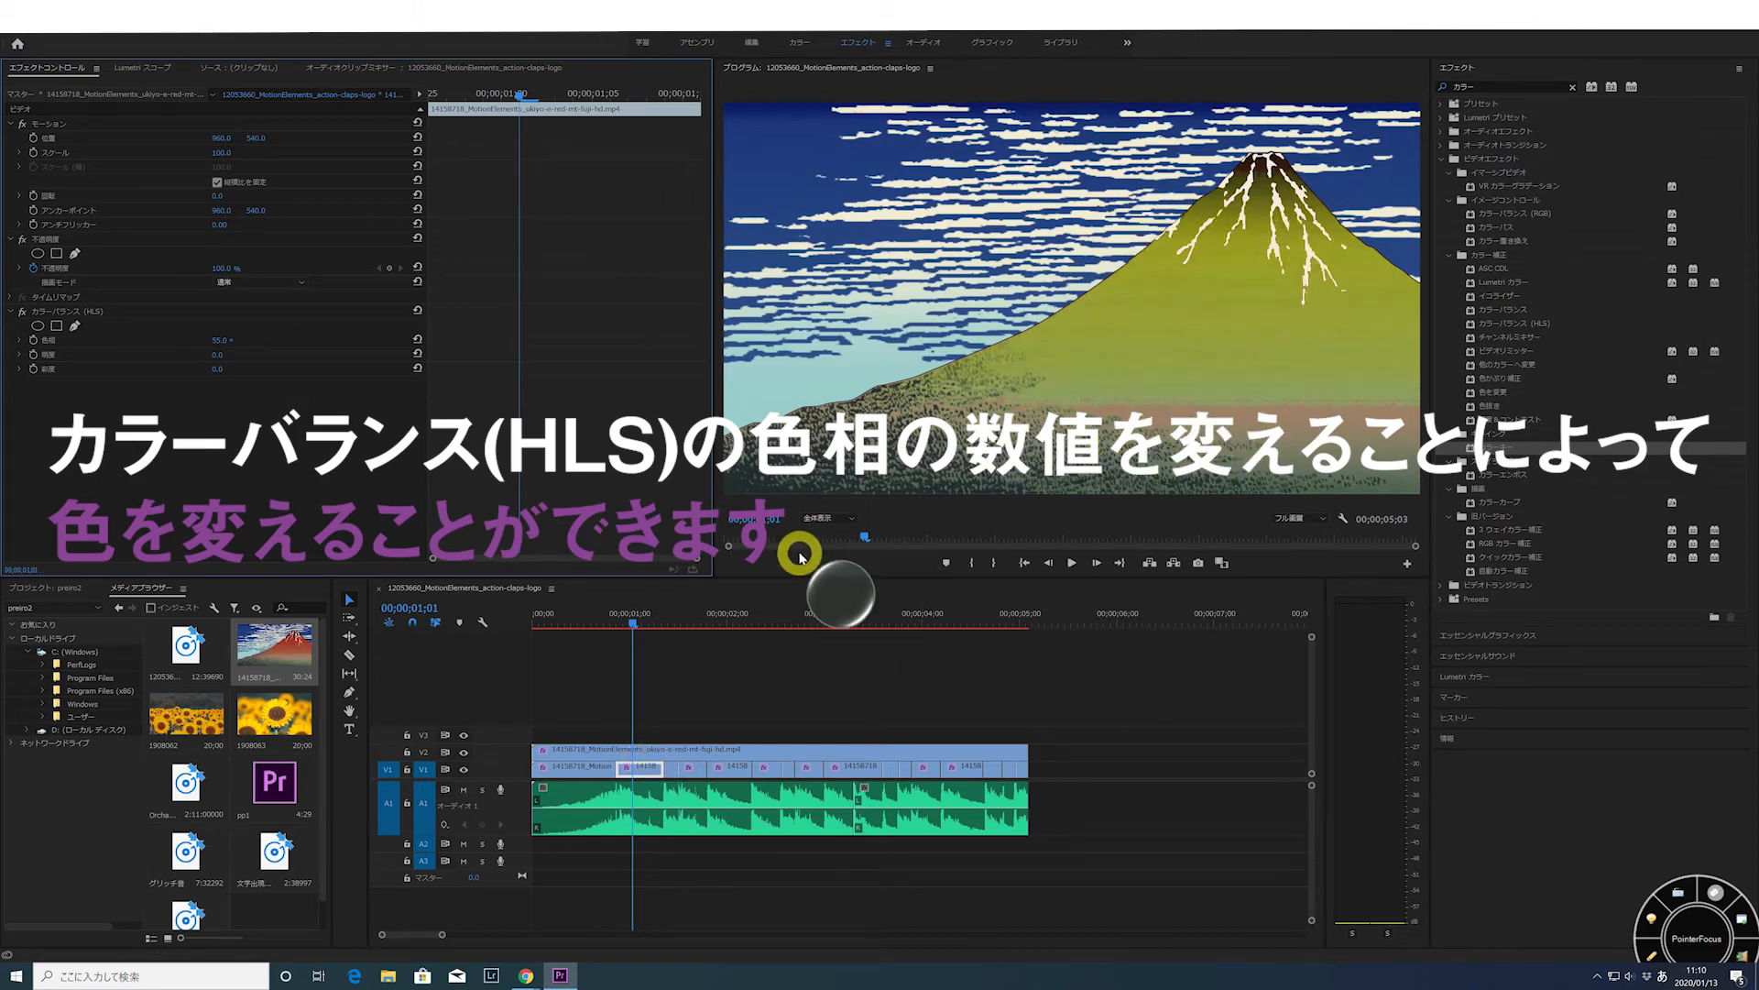
Give each of the next three V1 segments from 00;00;01;12 a different hue, using 170° for the last of them
drag(635, 625, 669, 623)
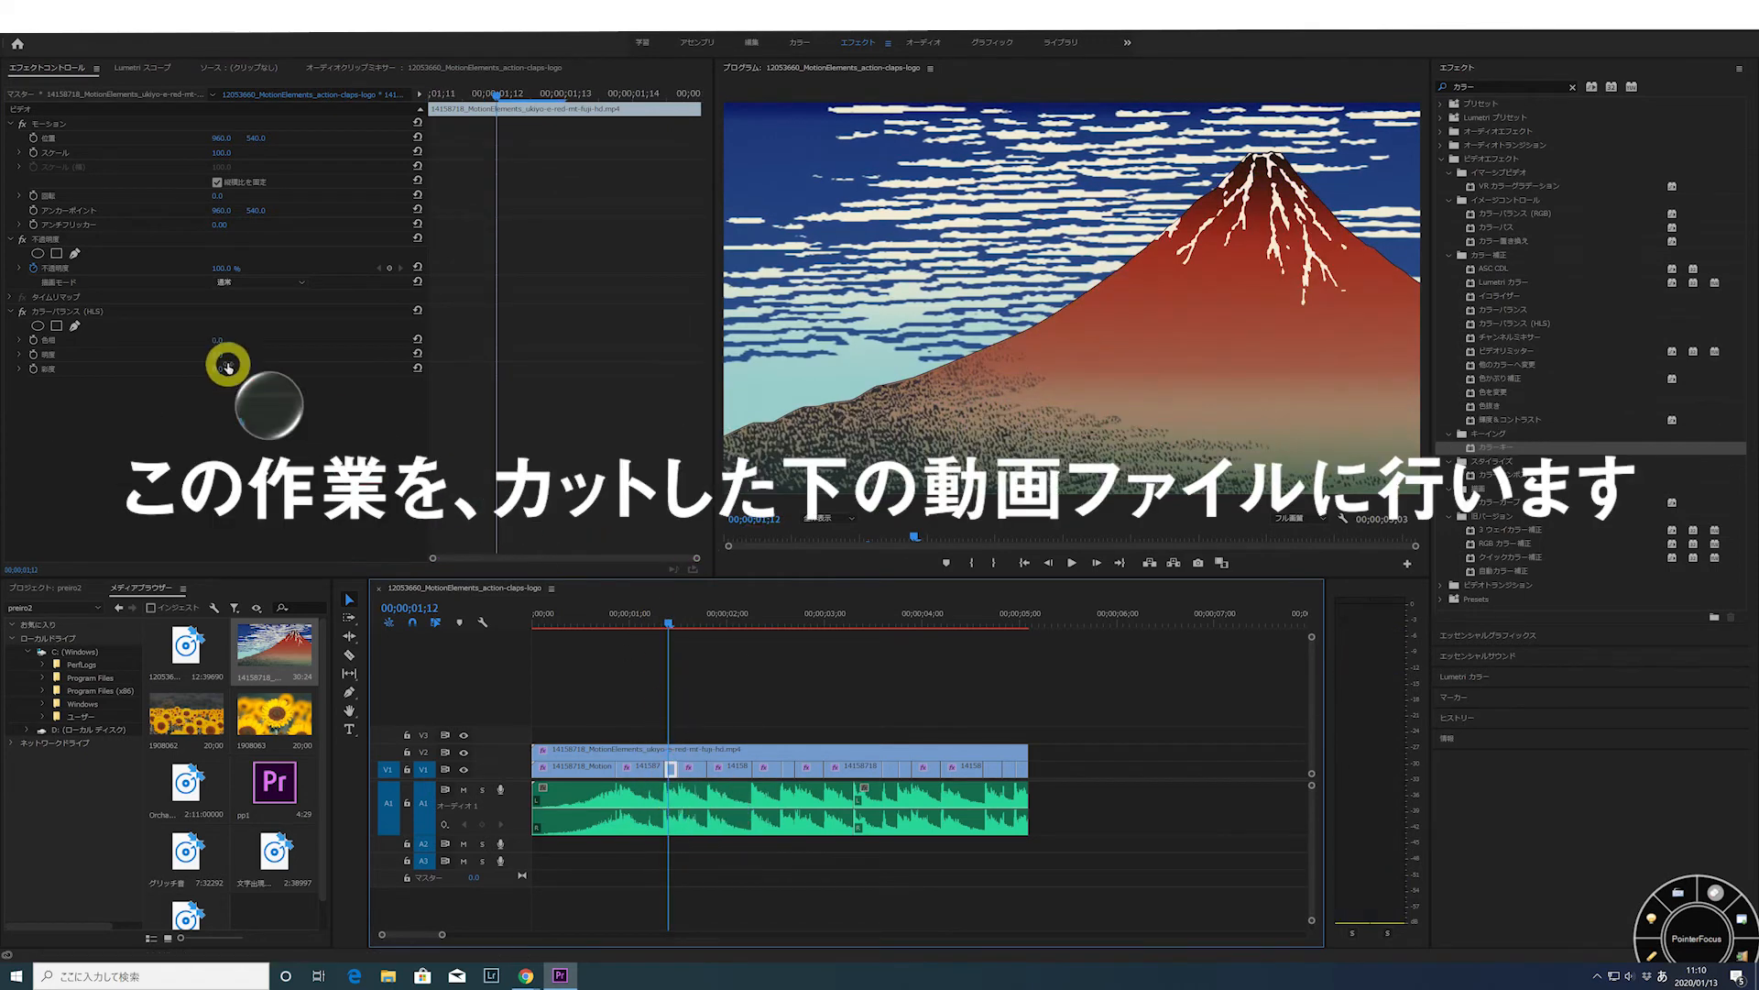
drag(217, 341, 180, 339)
click(685, 622)
click(689, 767)
drag(216, 341, 279, 347)
drag(687, 623, 727, 622)
drag(222, 353, 373, 381)
Change the hue of the V1 segments at 00;00;02;10 to 232°, around 00;00;02;24 to a negative value, and at 00;00;03;05 to -198°
click(759, 623)
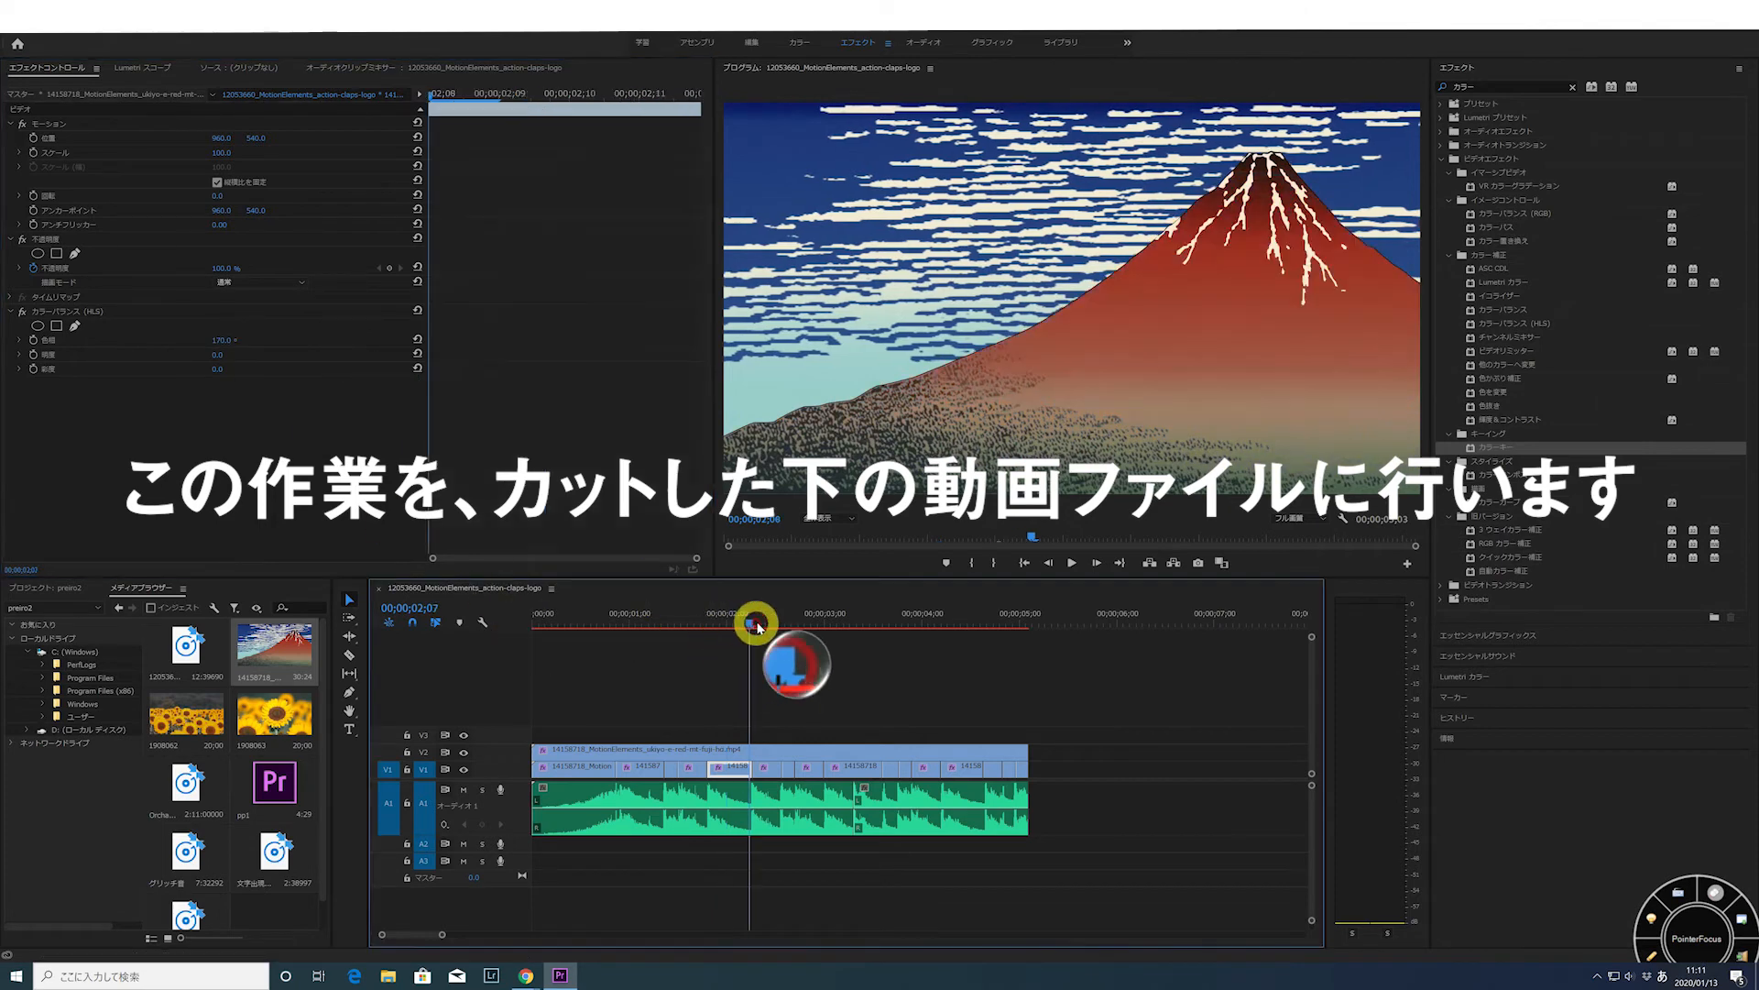
drag(220, 342, 384, 355)
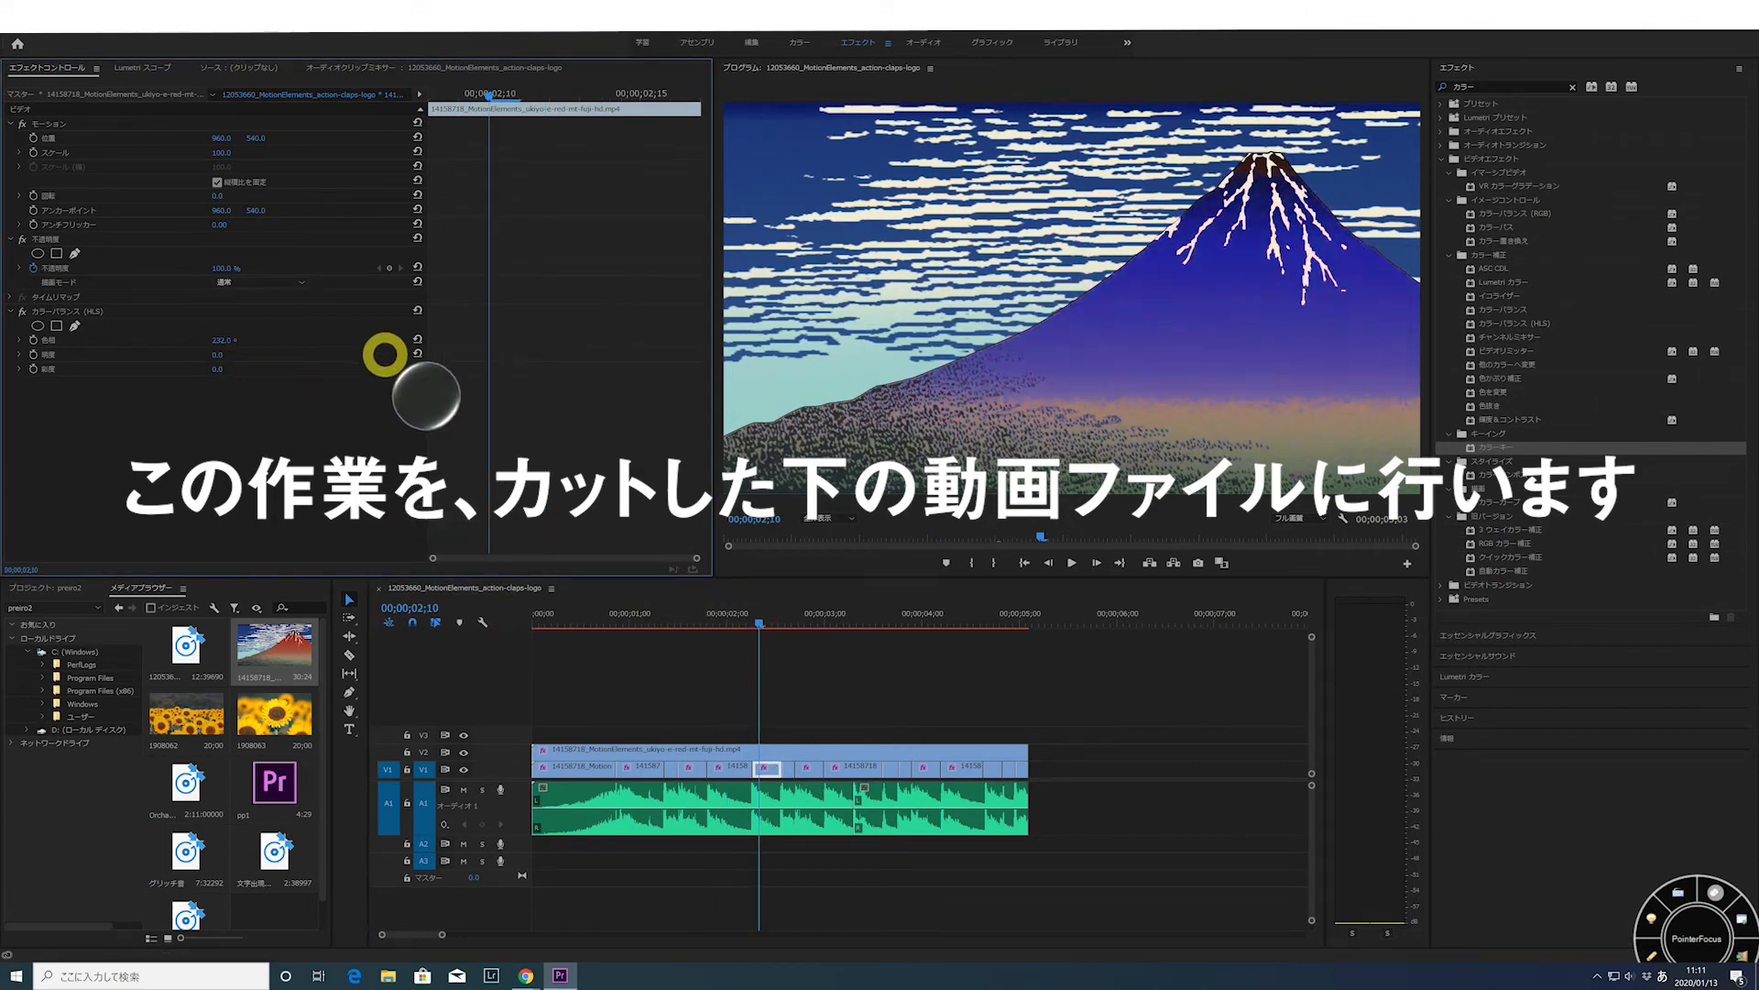
drag(764, 622, 805, 623)
drag(224, 346, 156, 344)
drag(805, 622, 843, 626)
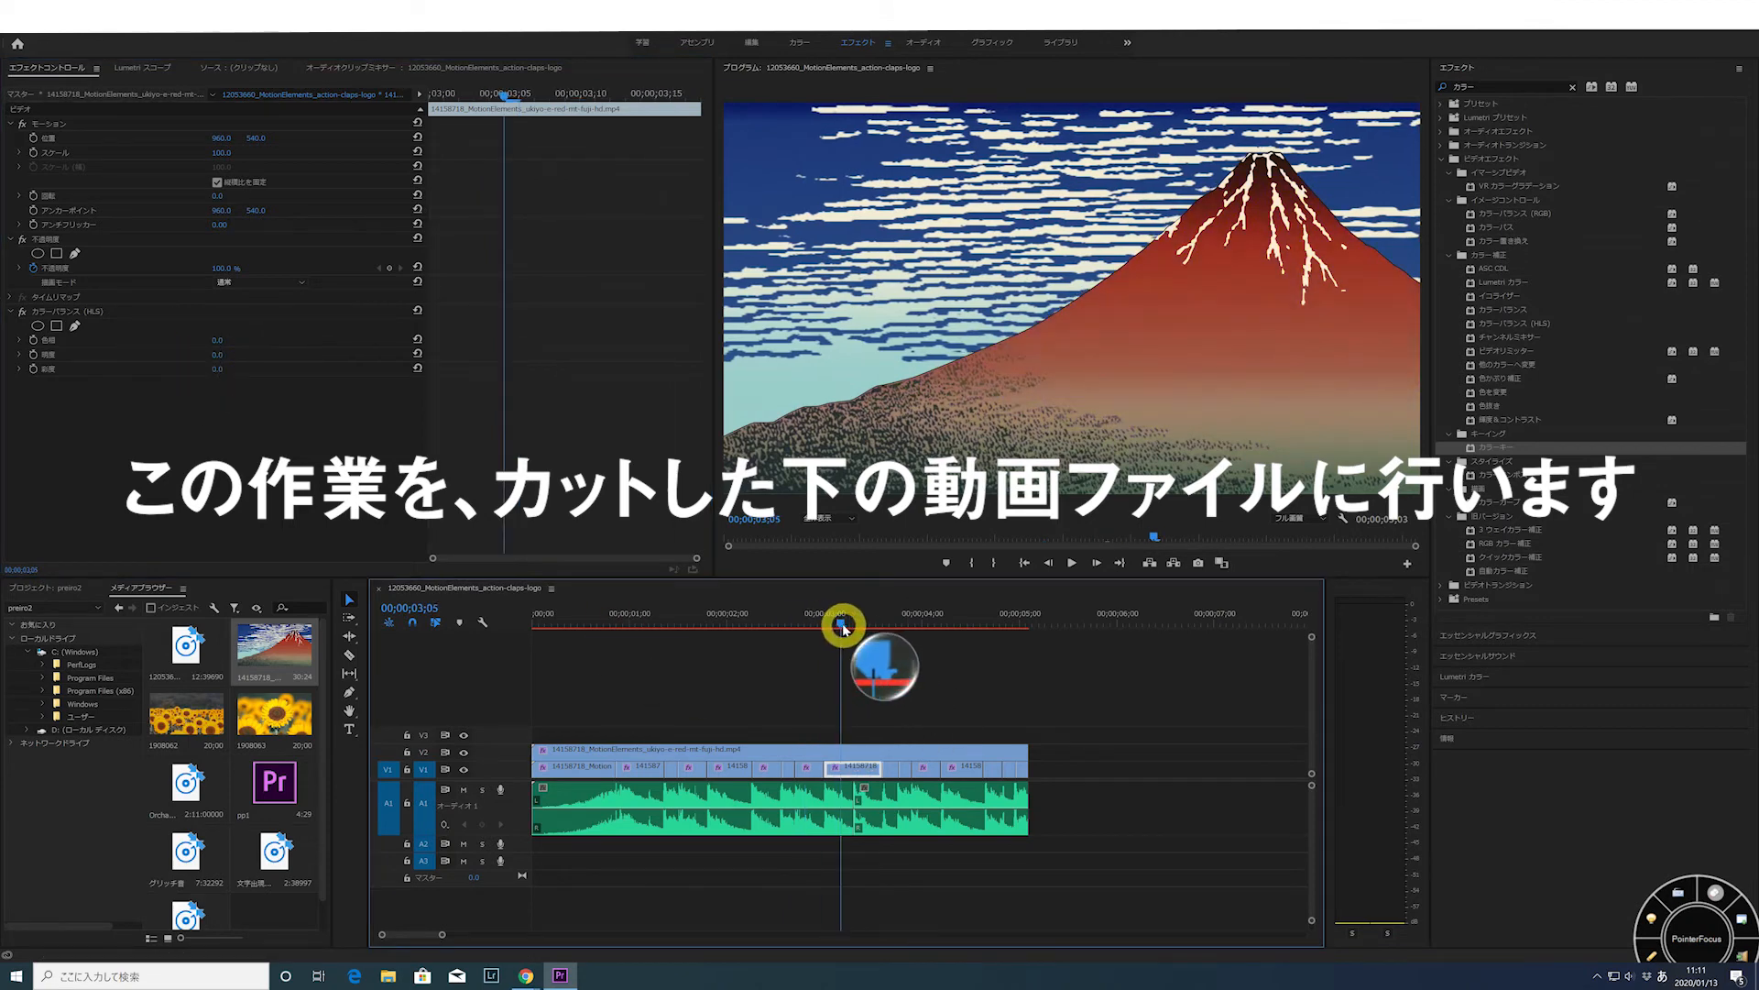
drag(220, 346, 106, 345)
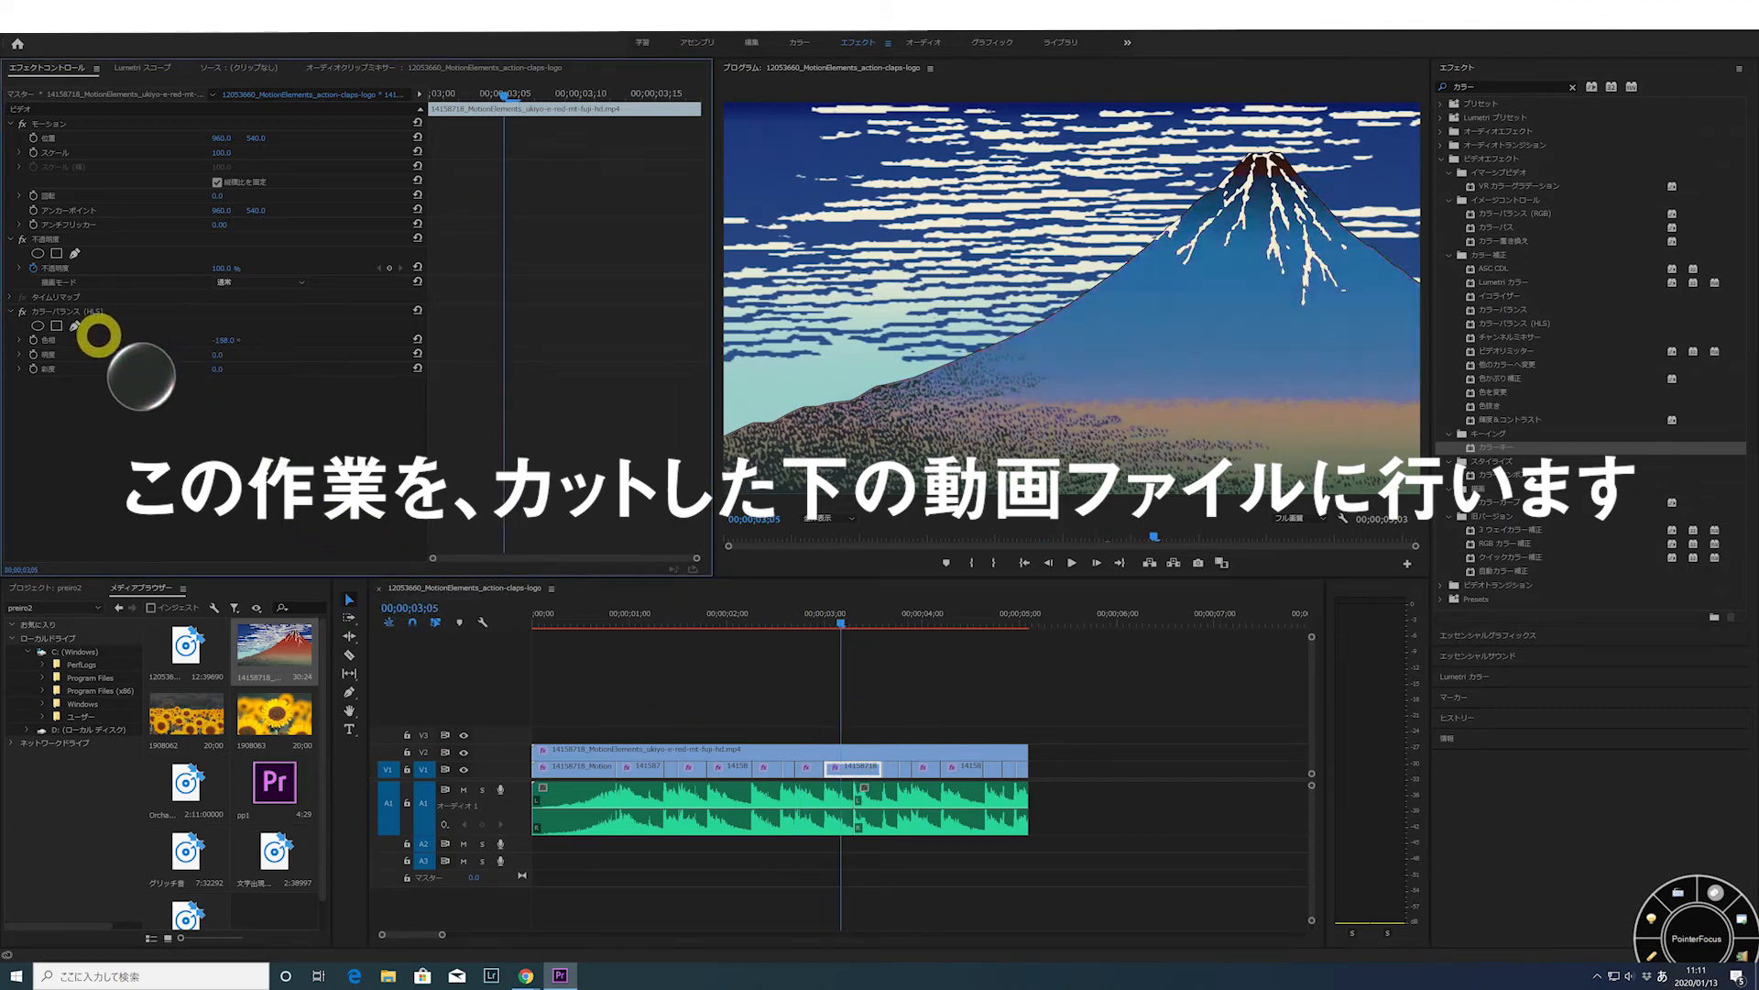
Split the V1 segment shortly after 00;00;03;05 at the beat and raise the hue of the new segment and the one following it
click(854, 623)
click(349, 660)
click(869, 768)
click(866, 623)
drag(226, 342, 283, 347)
drag(863, 624, 889, 619)
drag(218, 343, 250, 346)
Raise the hue of the V1 segment at 00;00;04;01 and set the segment at 00;00;04;13 to -131°
click(925, 623)
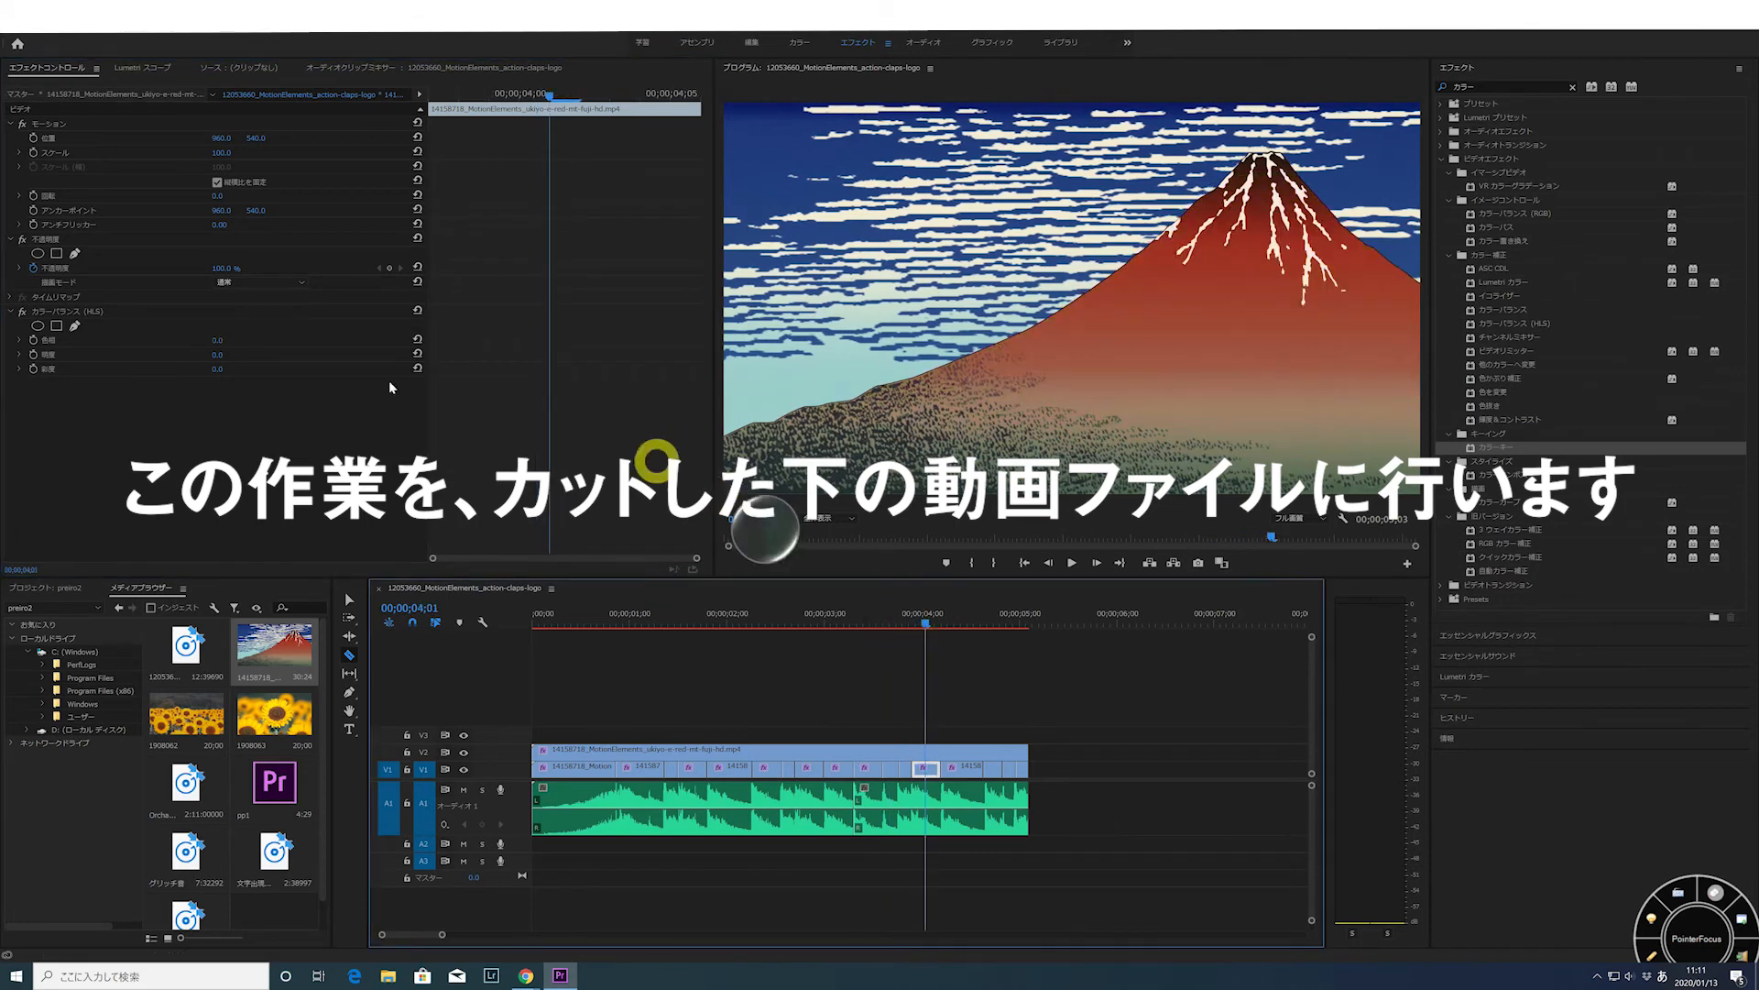
drag(220, 341, 334, 394)
drag(926, 623, 964, 623)
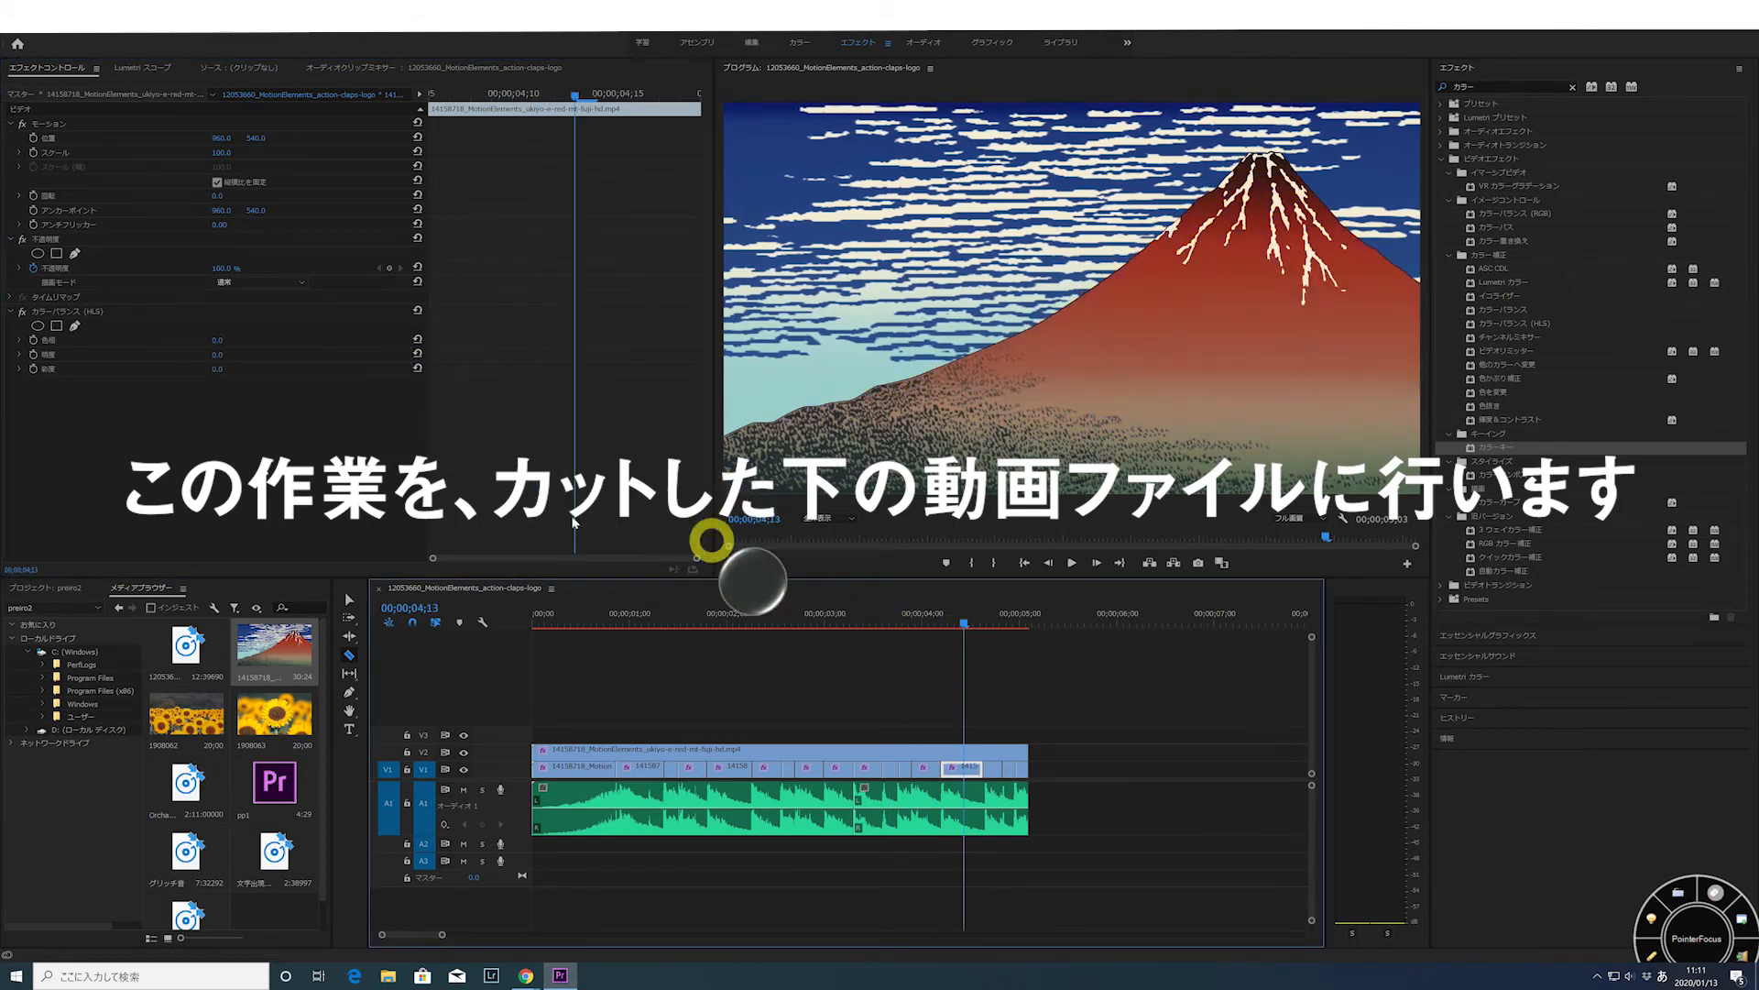
drag(217, 341, 107, 327)
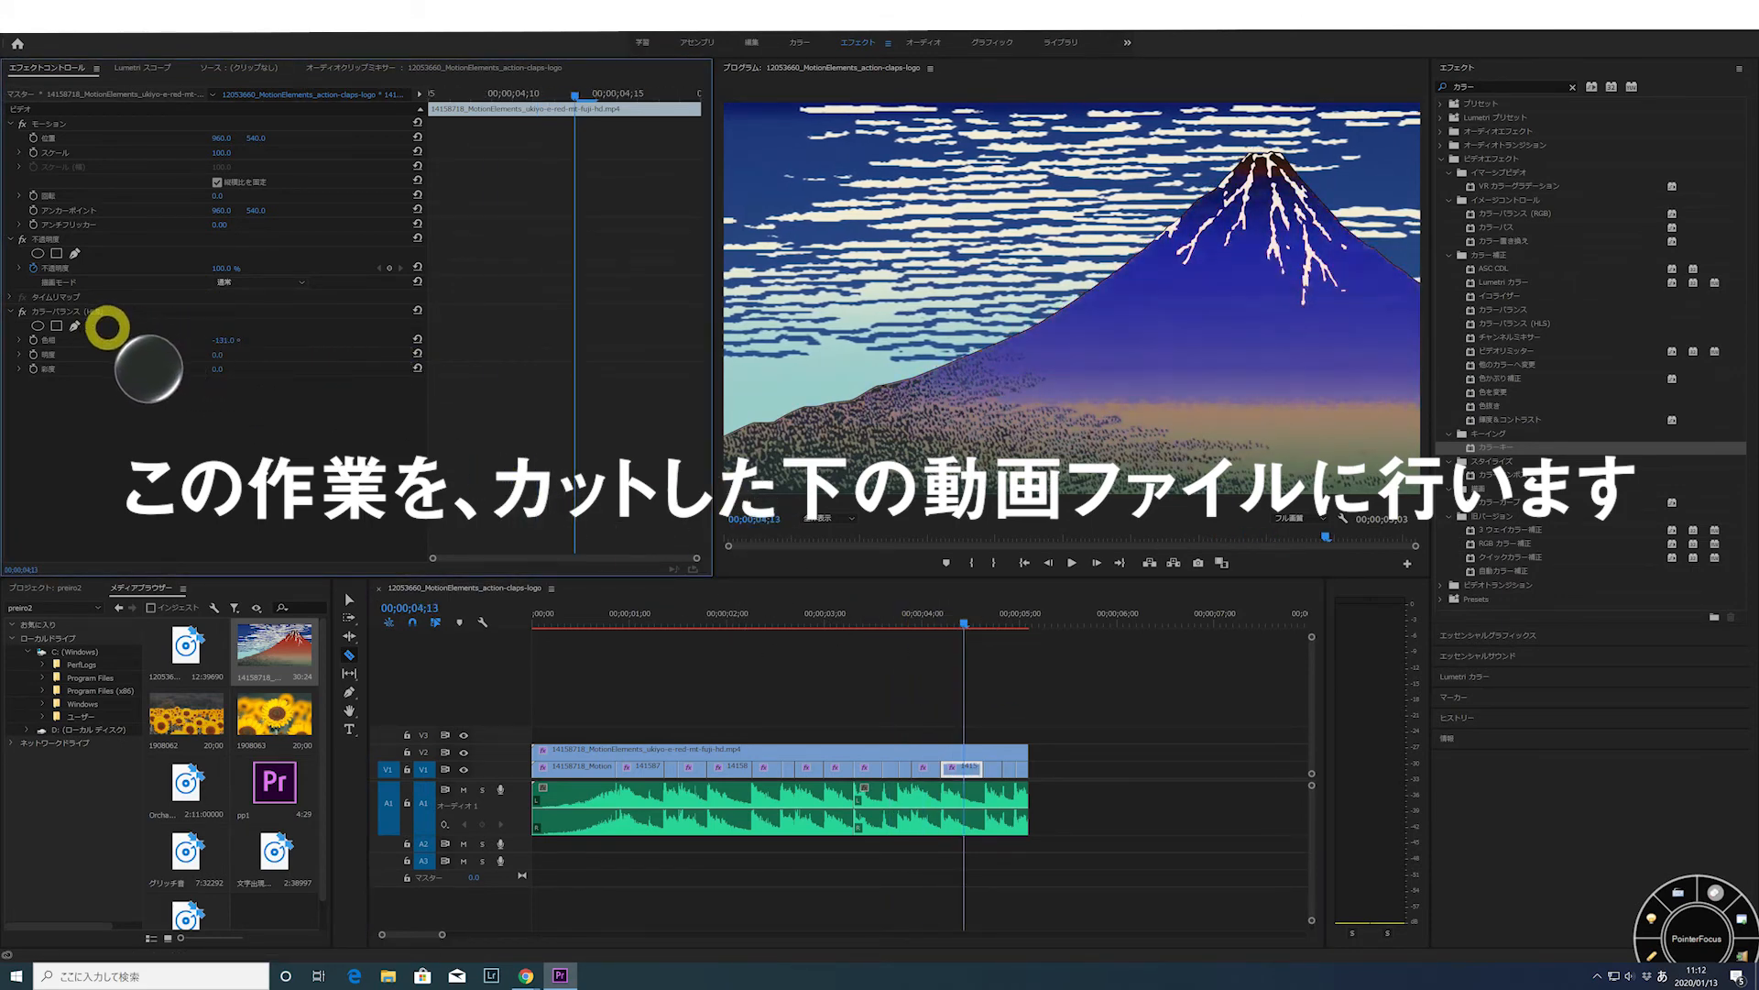
Raise the hue of the last two V1 segments, at 00;00;04;27 and at the end of the sequence
drag(964, 623, 1009, 623)
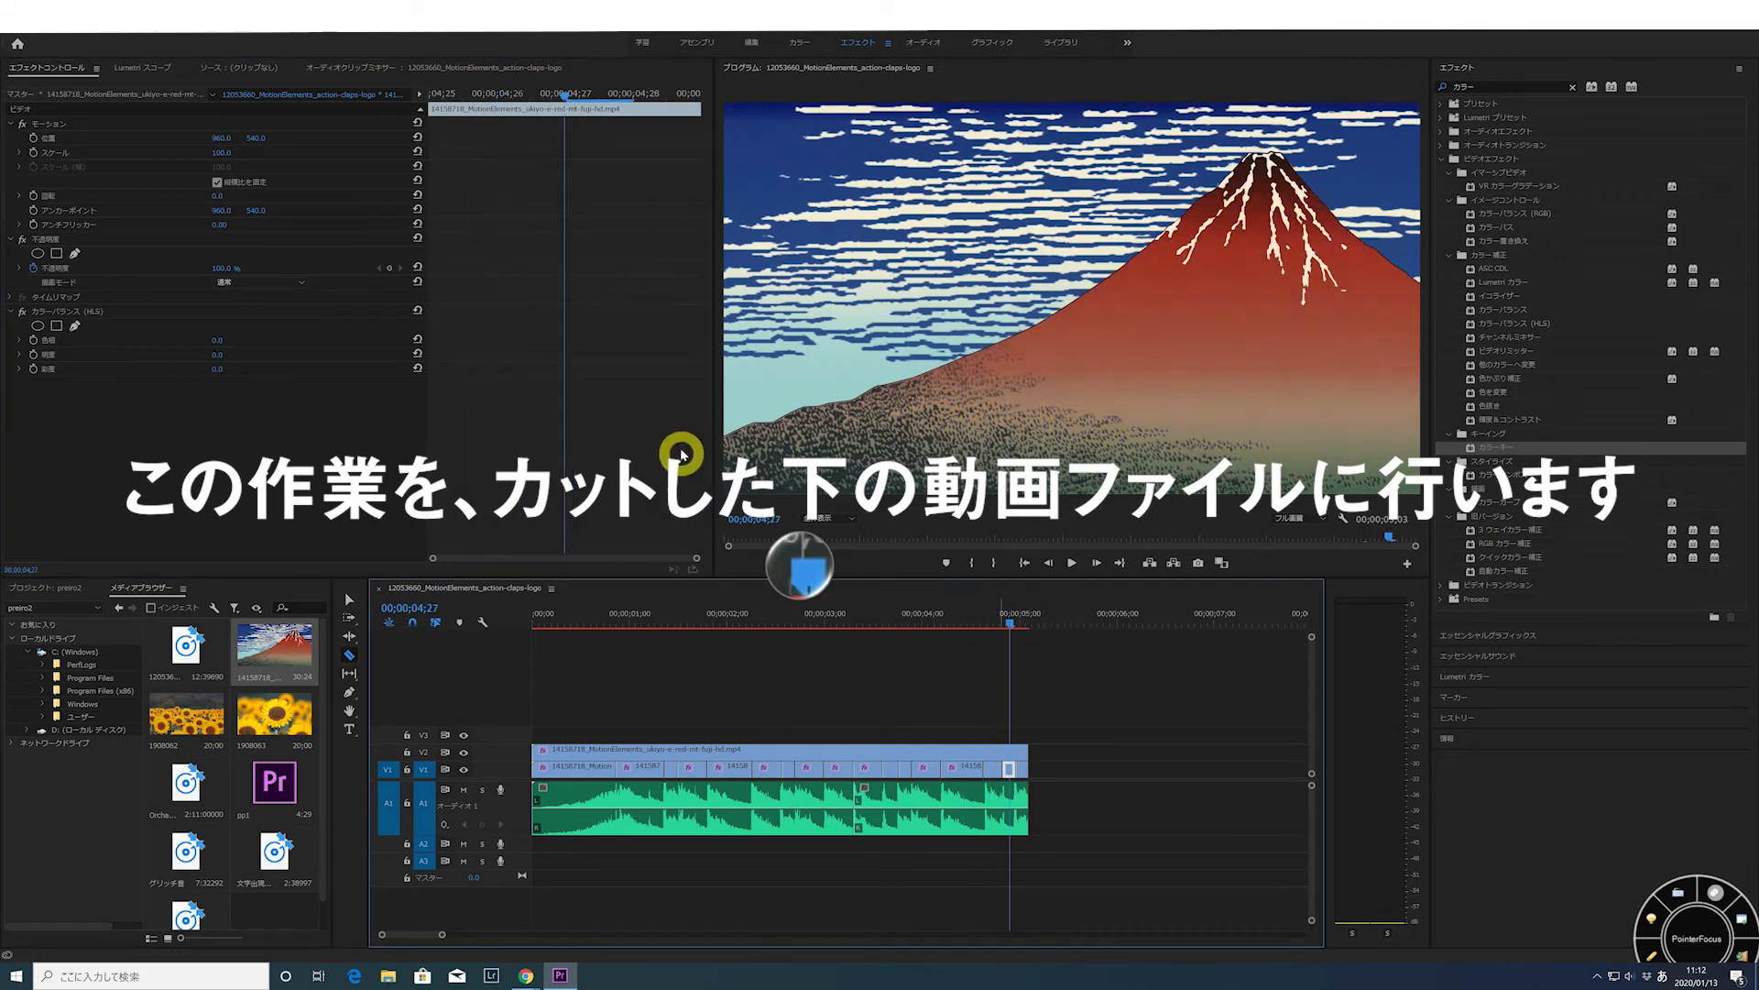
drag(220, 342, 255, 343)
drag(1010, 624, 1023, 624)
drag(219, 341, 274, 347)
Return to the start of the sequence with the Selection tool active and play back the colour-changing result
drag(1021, 623, 534, 623)
click(349, 599)
click(1073, 563)
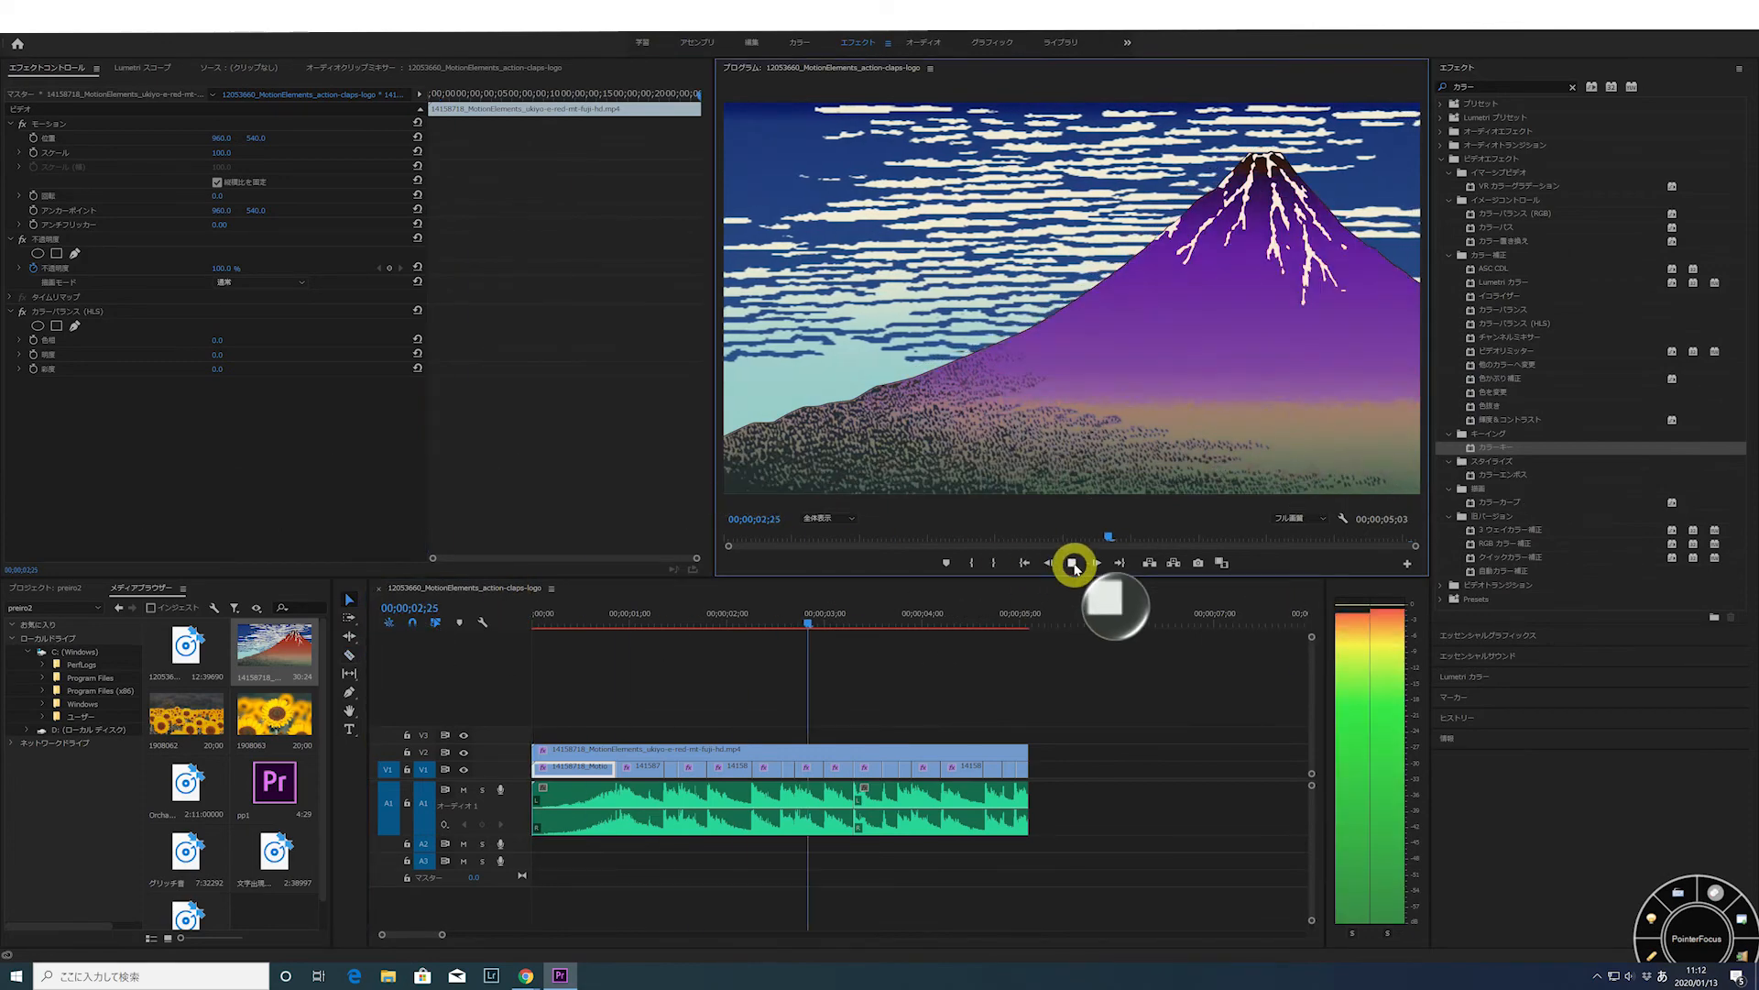